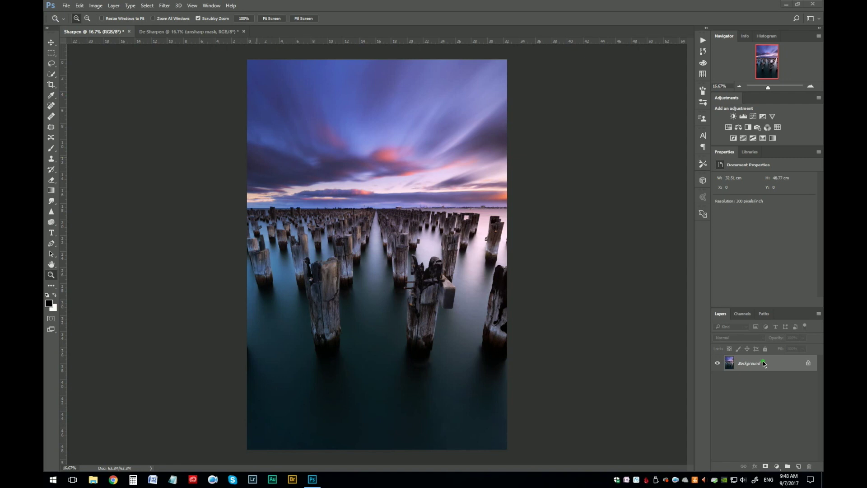
Step: Duplicate the Background layer twice and rename the lower copy 'blur'
key("ctrl+j")
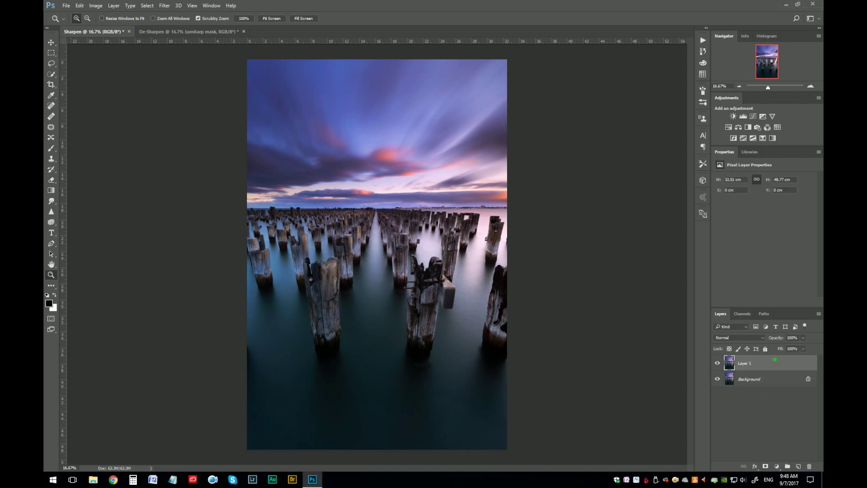
key("ctrl+j")
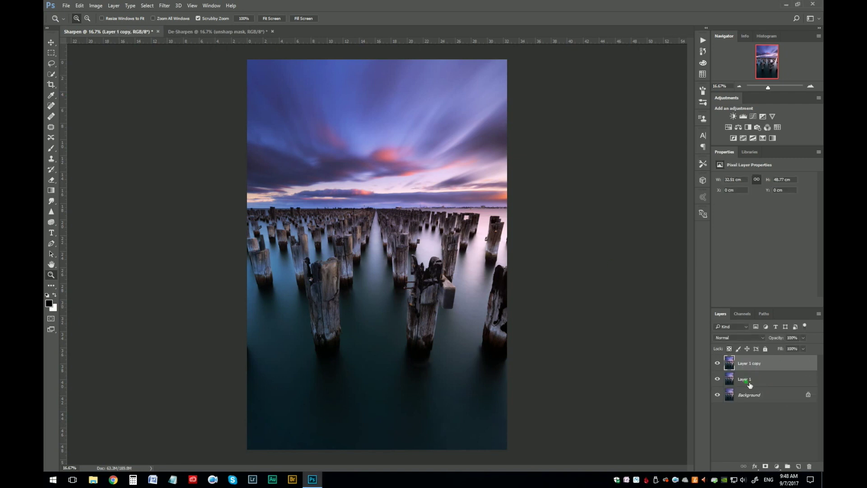
left_click(751, 385)
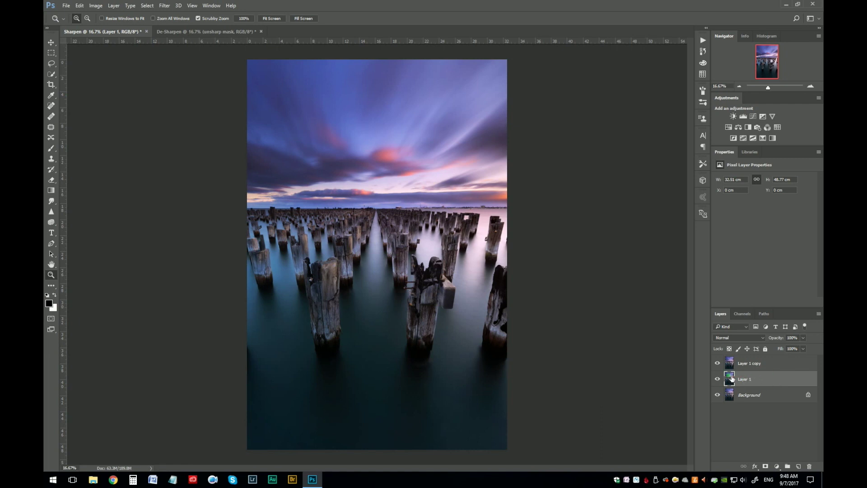
double_click(748, 380)
type("blur")
Step: Rename the top copy 'details' and hide it
double_click(753, 364)
type("de")
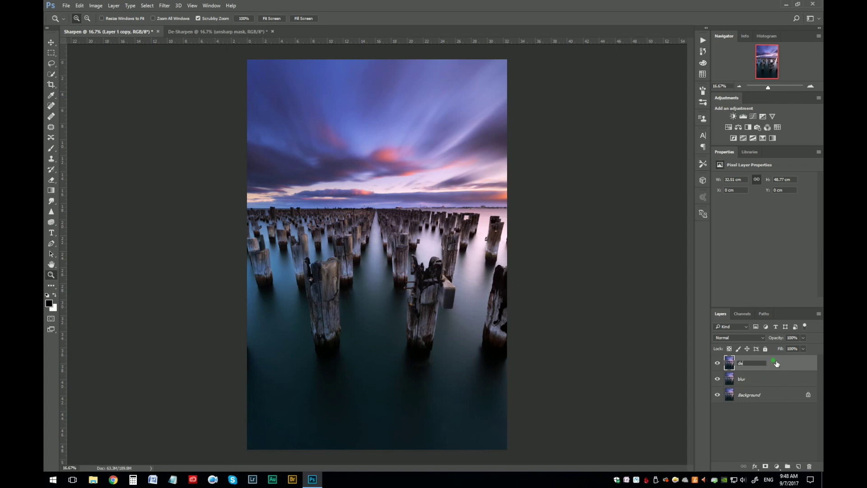
type("tails")
left_click(754, 379)
left_click(721, 363)
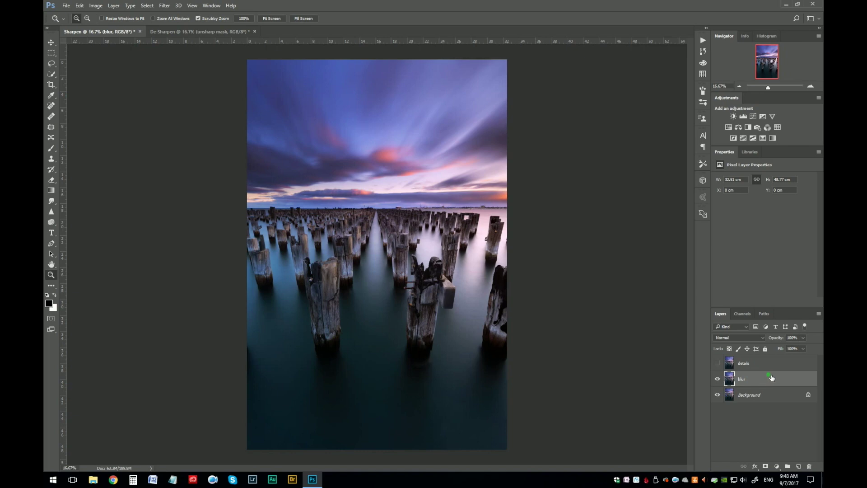
Step: At 100% view, apply a 3.0-pixel Gaussian Blur to the blur layer
key("ctrl+1")
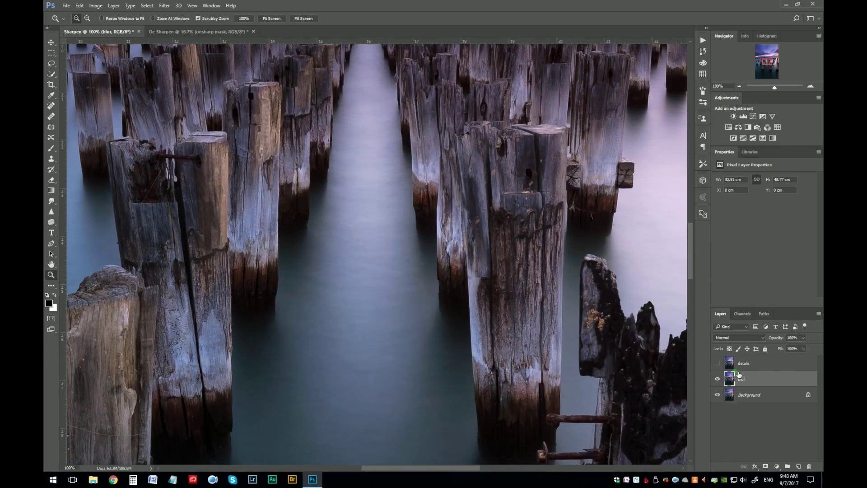
left_click(165, 7)
mouse_move(195, 95)
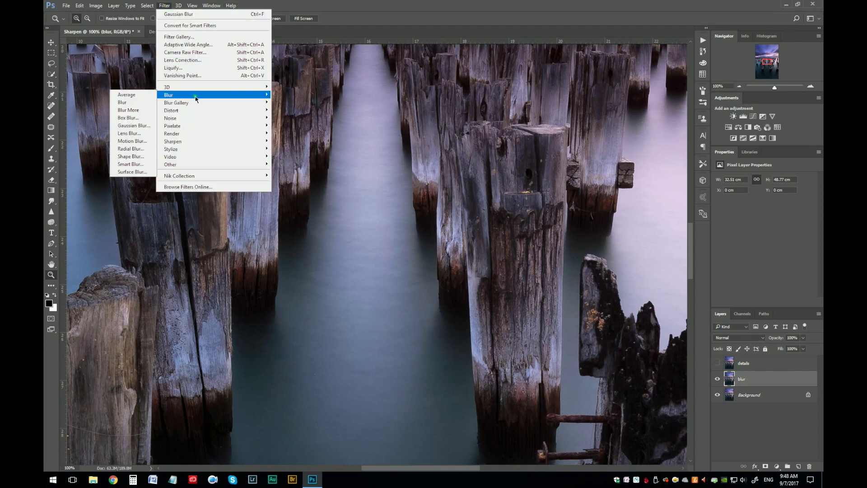
left_click(136, 127)
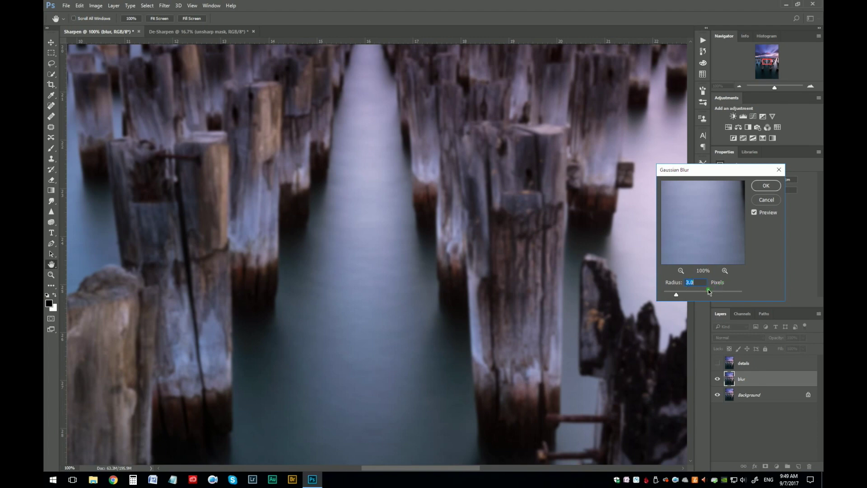
left_click(757, 186)
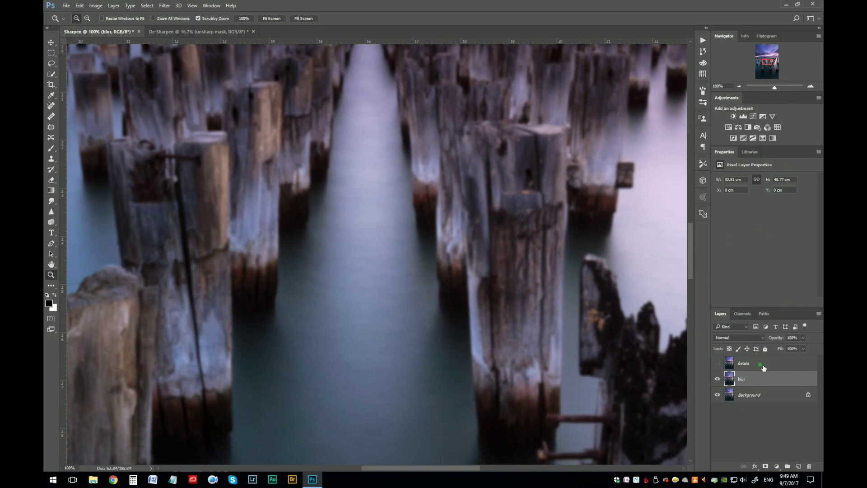
Step: Show the details layer and Apply Image from blur using Subtract, scale 2, offset 128
left_click(744, 364)
left_click(717, 363)
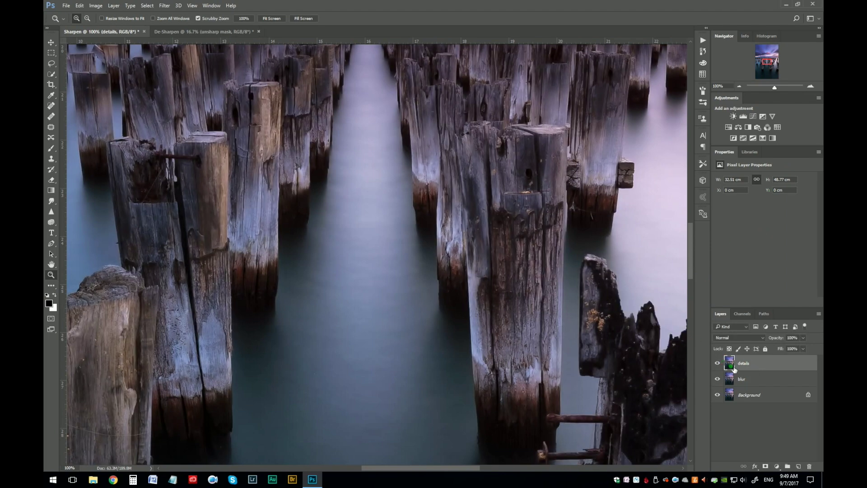
left_click(95, 6)
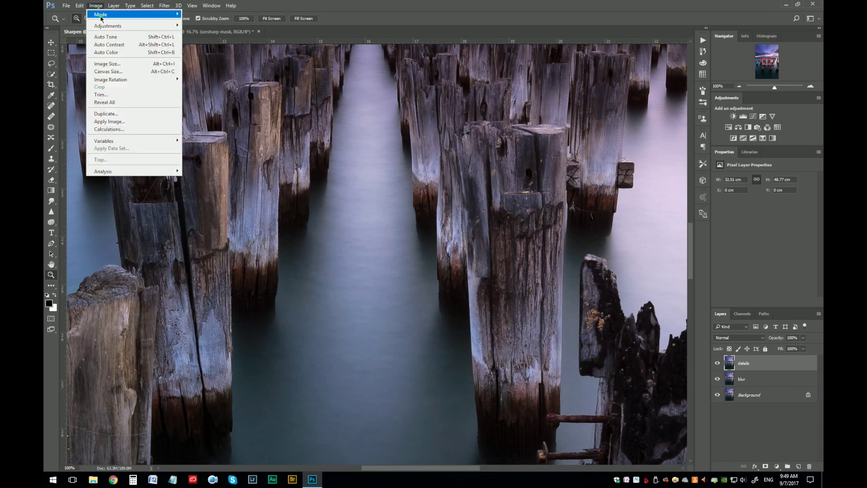
left_click(140, 125)
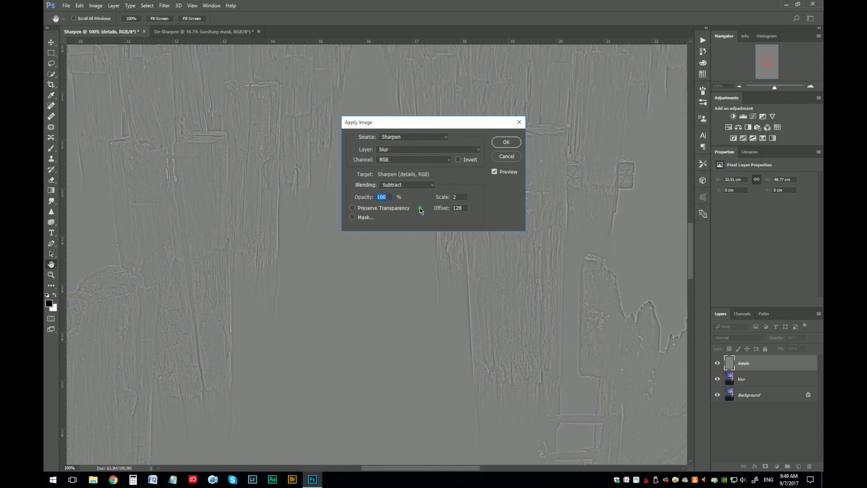
left_click(421, 149)
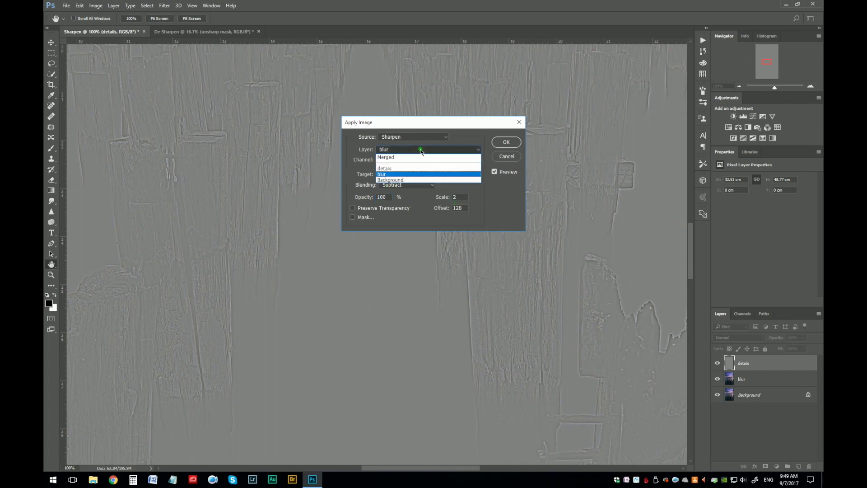
left_click(411, 175)
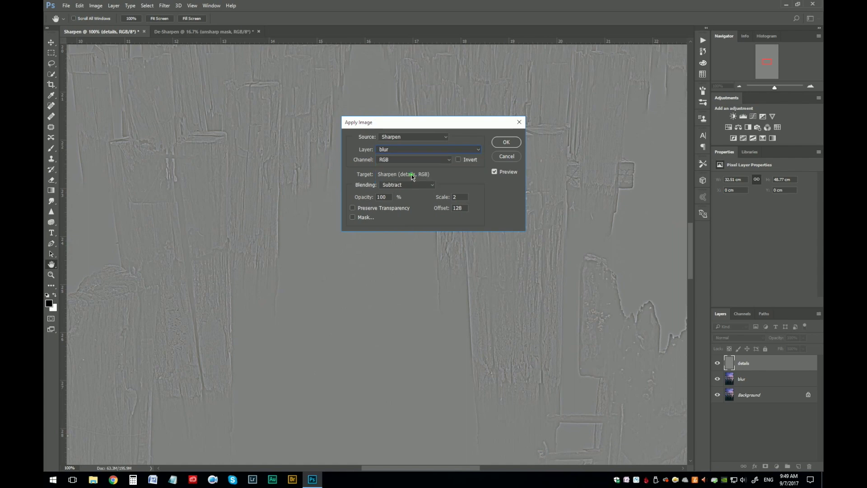
left_click(425, 185)
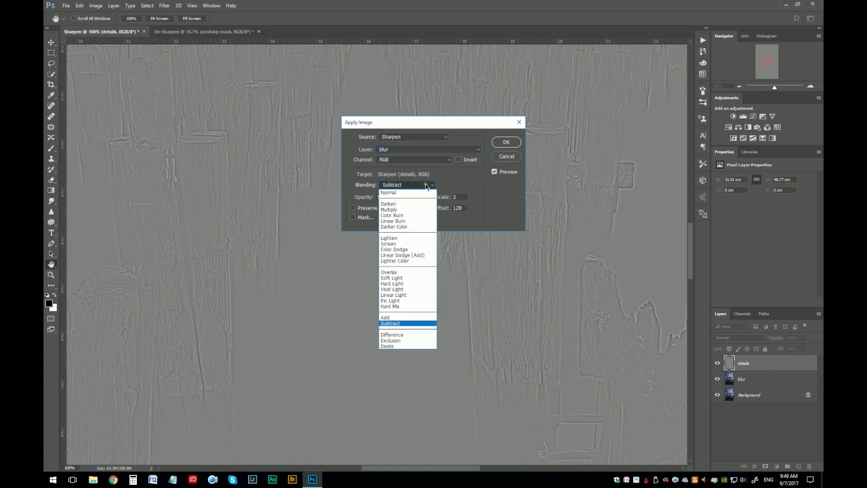
left_click(402, 323)
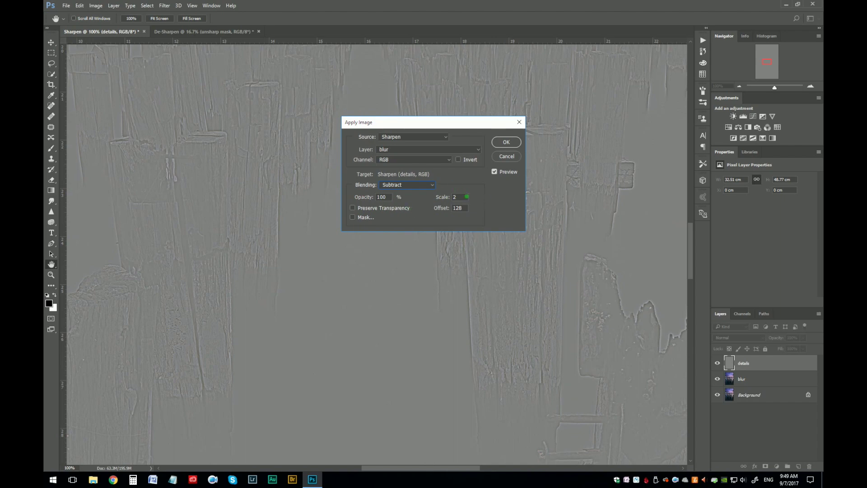
left_click(431, 185)
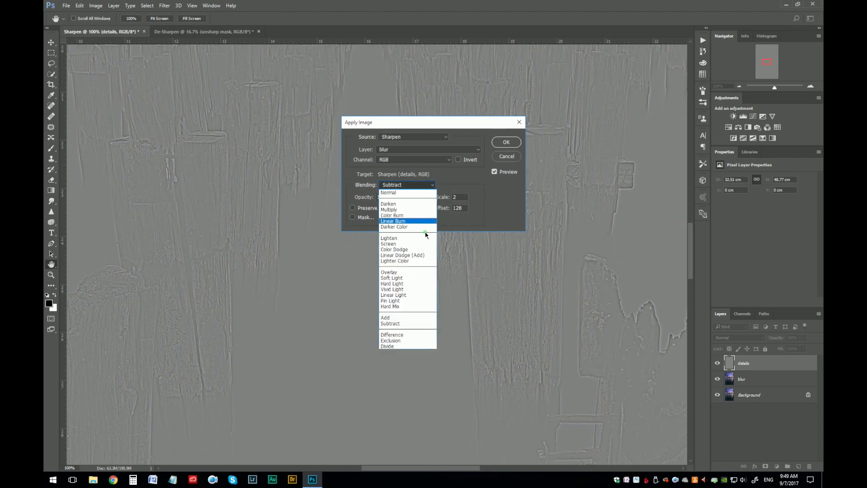
left_click(409, 324)
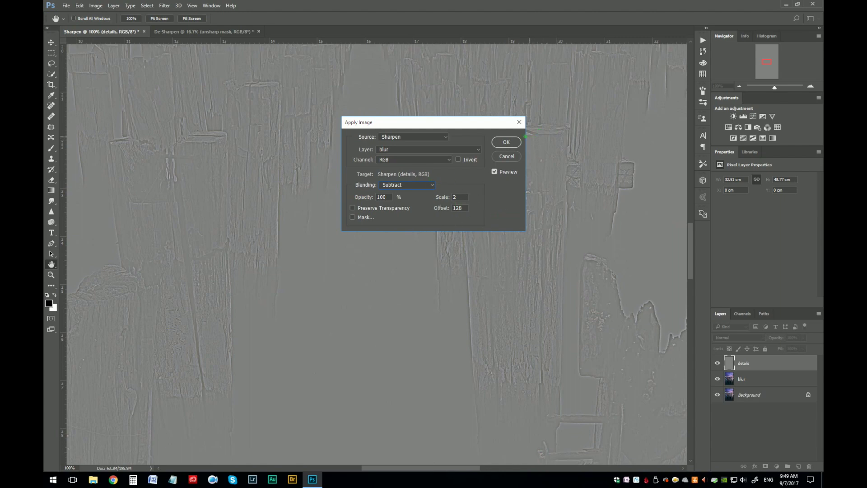
left_click(506, 142)
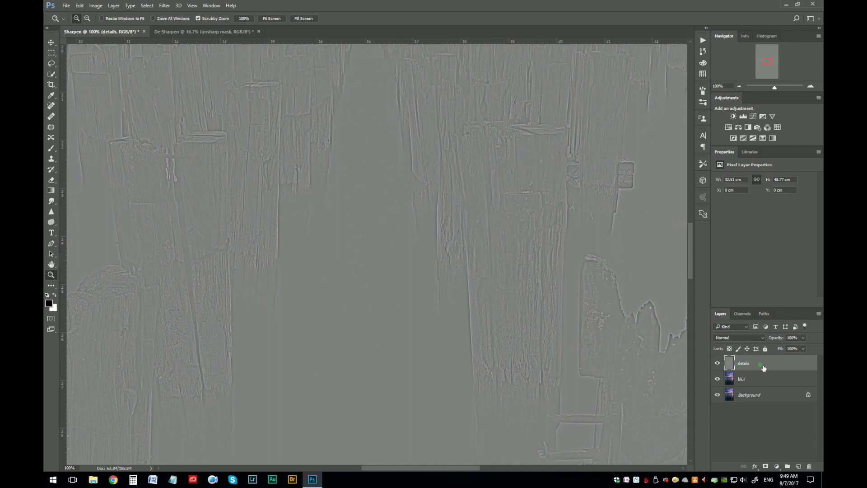
left_click(744, 339)
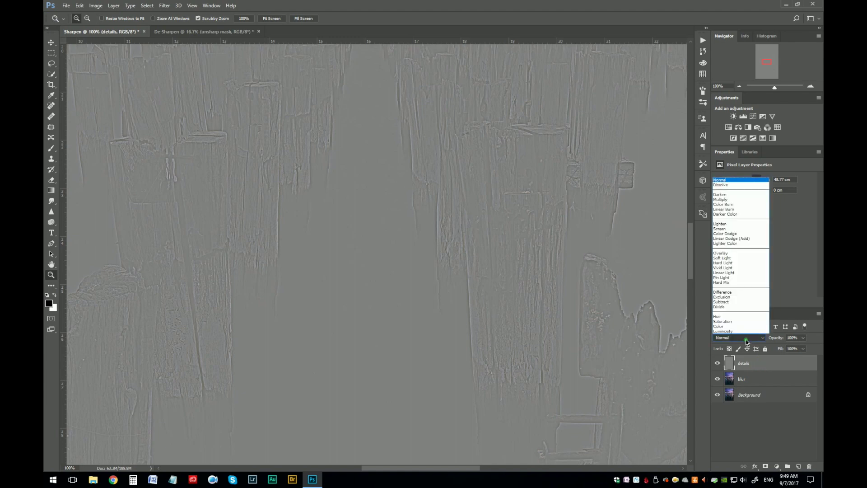
left_click(749, 273)
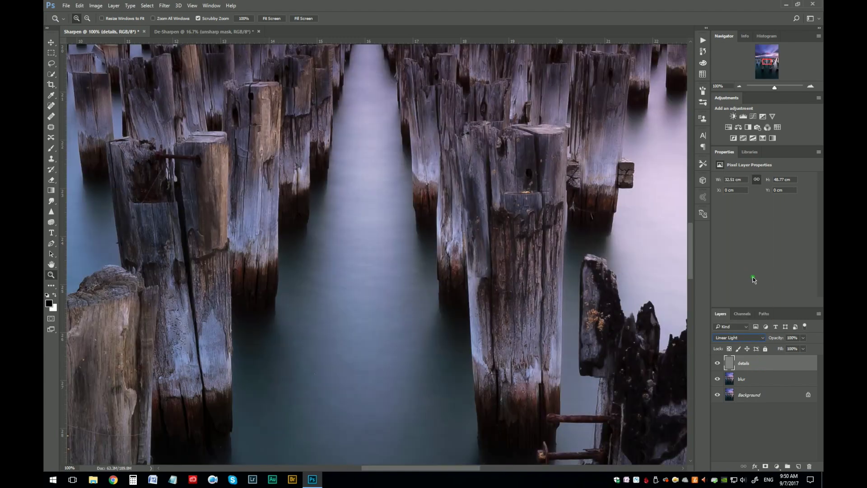
left_click(721, 382)
left_click(721, 367)
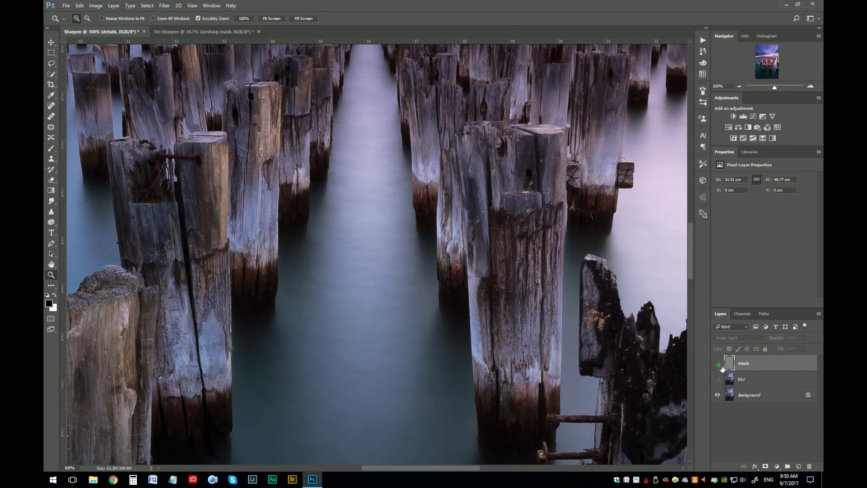
left_click(721, 381)
left_click(722, 365)
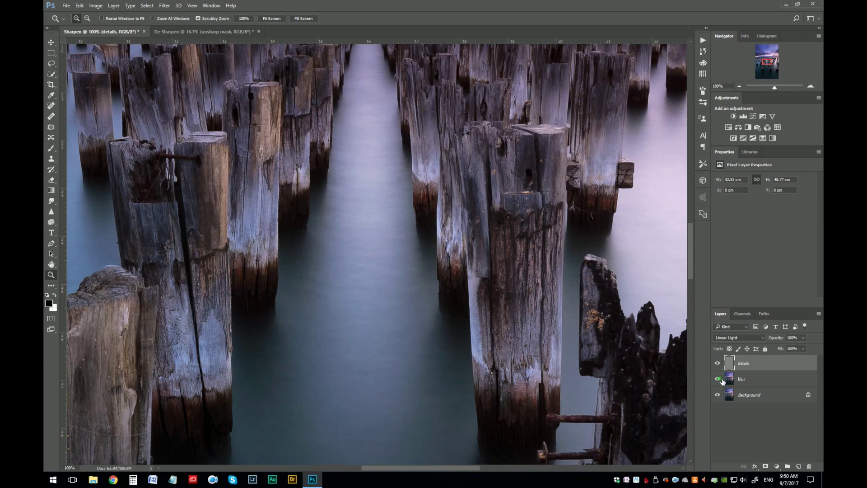
left_click(722, 366)
left_click(721, 381)
left_click(722, 364)
left_click(721, 382)
left_click_drag(610, 189, 394, 291)
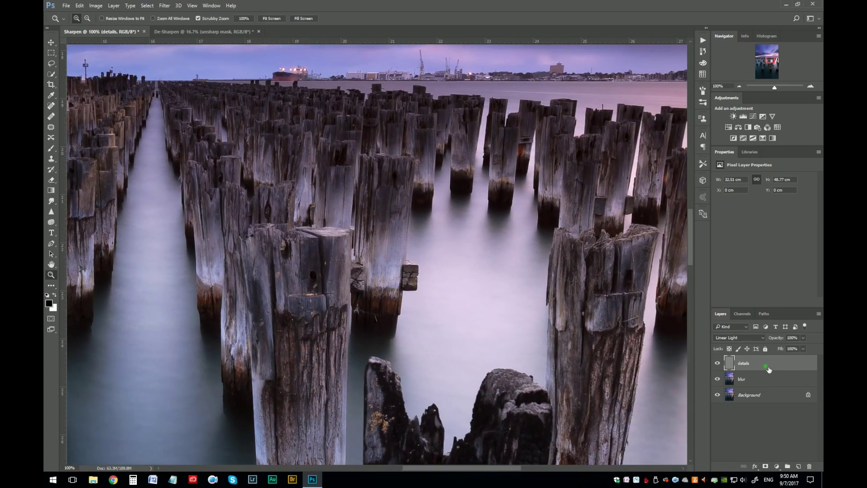
left_click(721, 365)
left_click(720, 383)
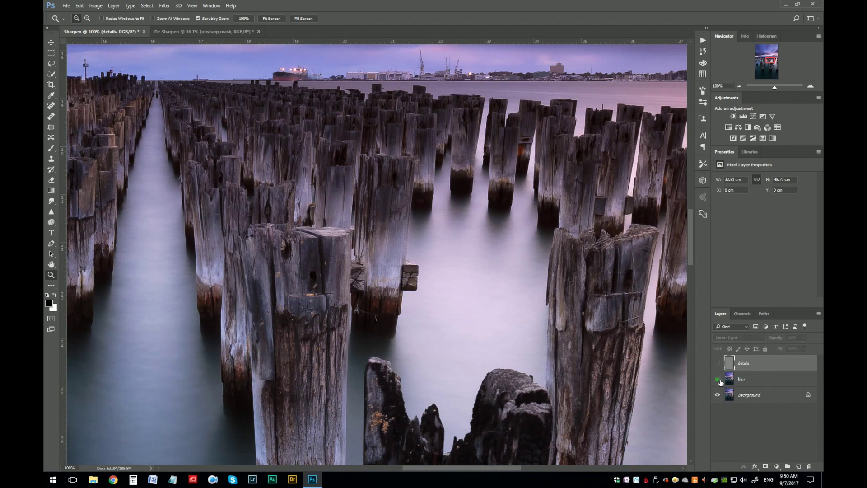
left_click(720, 382)
left_click(721, 364)
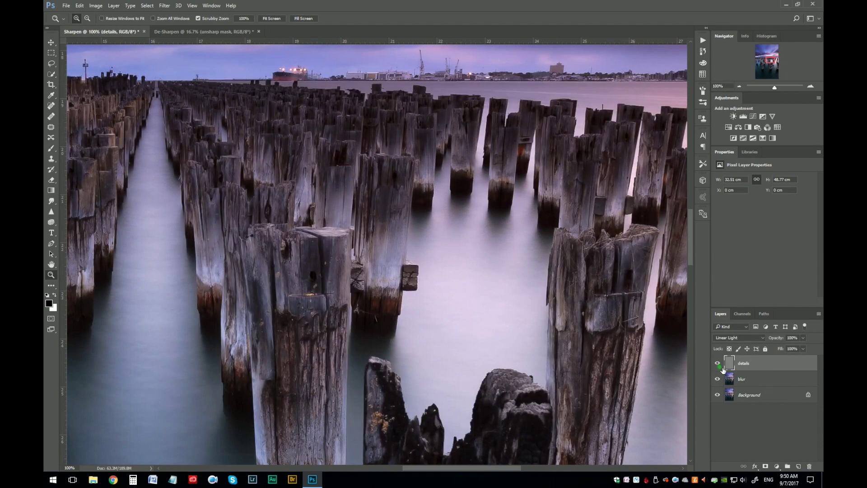
left_click(721, 380)
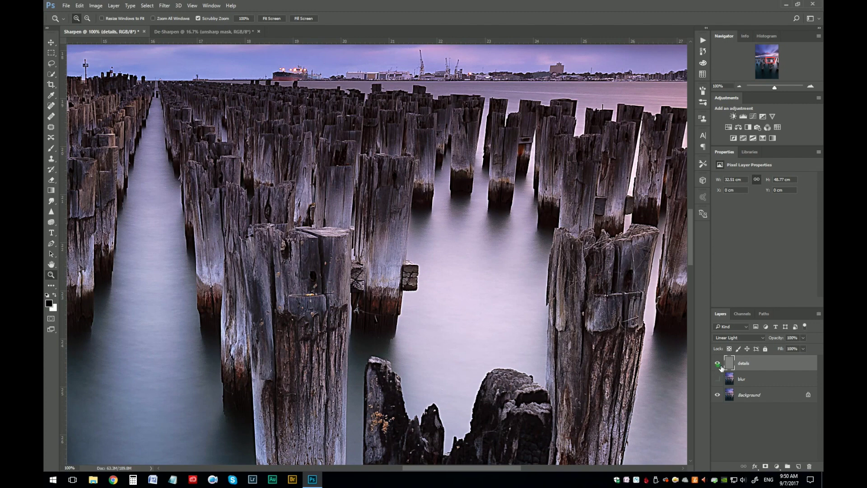
left_click(718, 364)
left_click(719, 364)
left_click(719, 381)
left_click(721, 365)
left_click(719, 365)
left_click(718, 379)
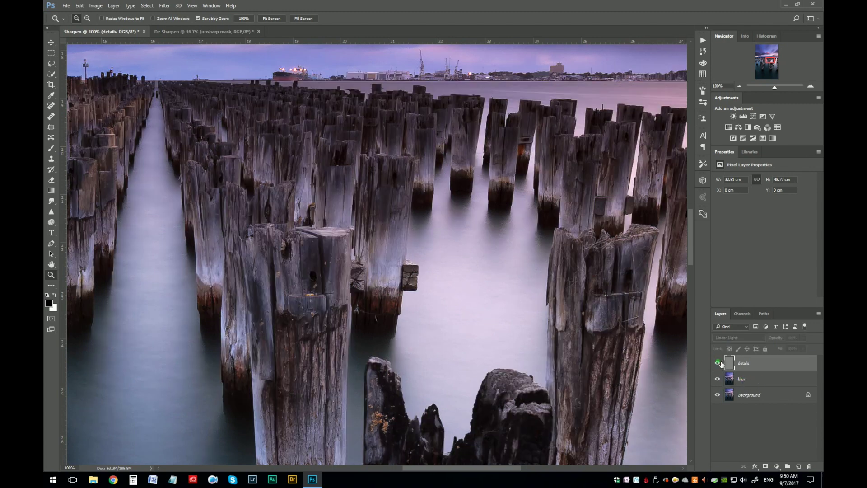
left_click(723, 400)
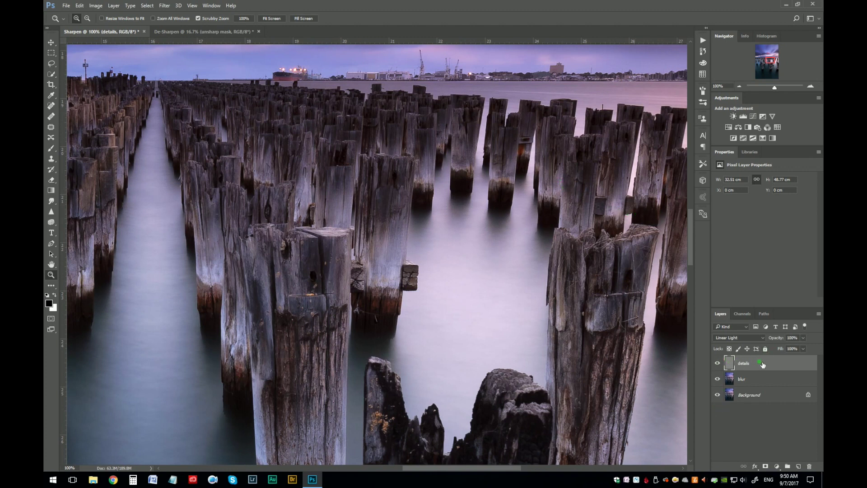
Step: Add a Curves adjustment clipped to details and place a midpoint at 128/128
left_click(746, 363)
left_click(754, 117)
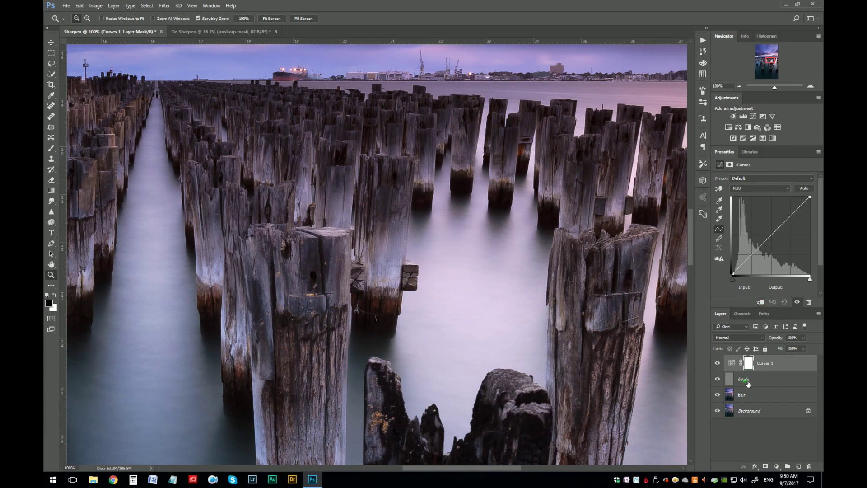
left_click(761, 302)
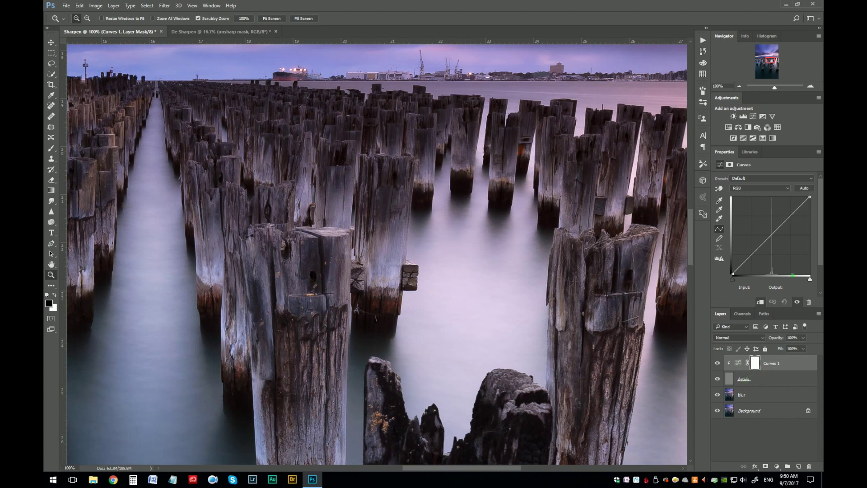
left_click(773, 235)
left_click(768, 292)
type("128128")
Step: Drag the curve into an S-shape (81→41), toggling Curves 1 to compare
left_click_drag(775, 239, 775, 230)
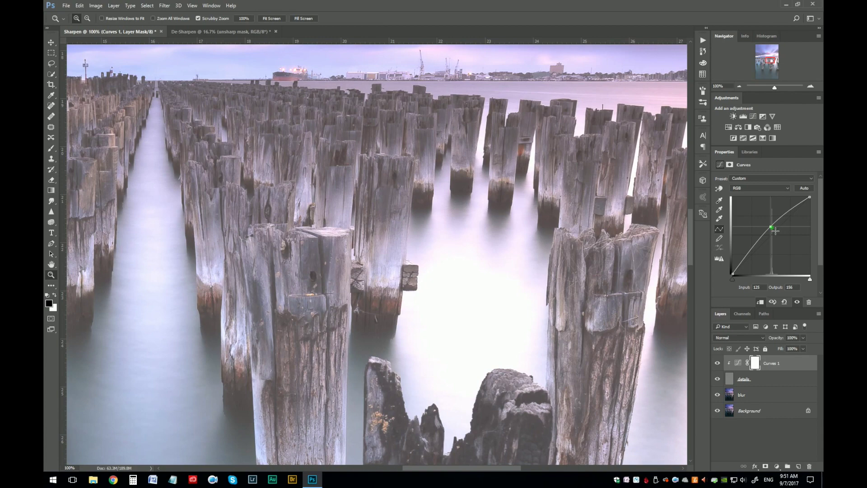
left_click_drag(775, 231, 770, 280)
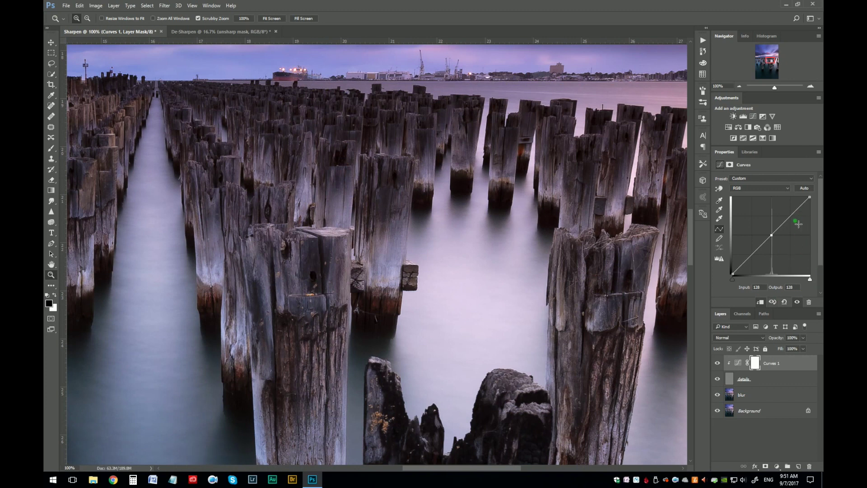
left_click_drag(793, 220, 791, 214)
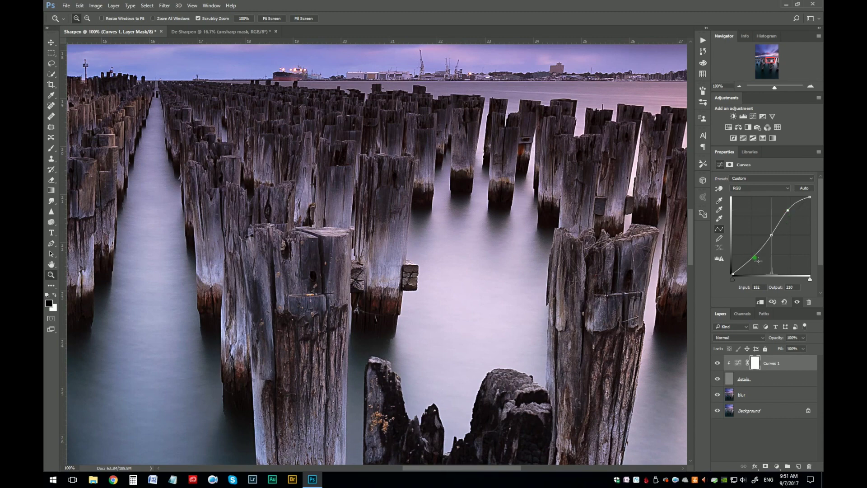
left_click_drag(758, 260, 761, 265)
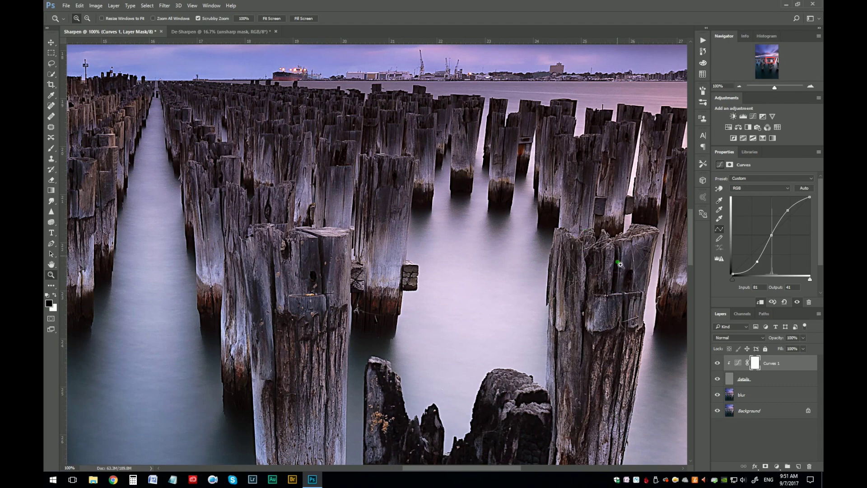
left_click(721, 364)
left_click(721, 364)
left_click(721, 364)
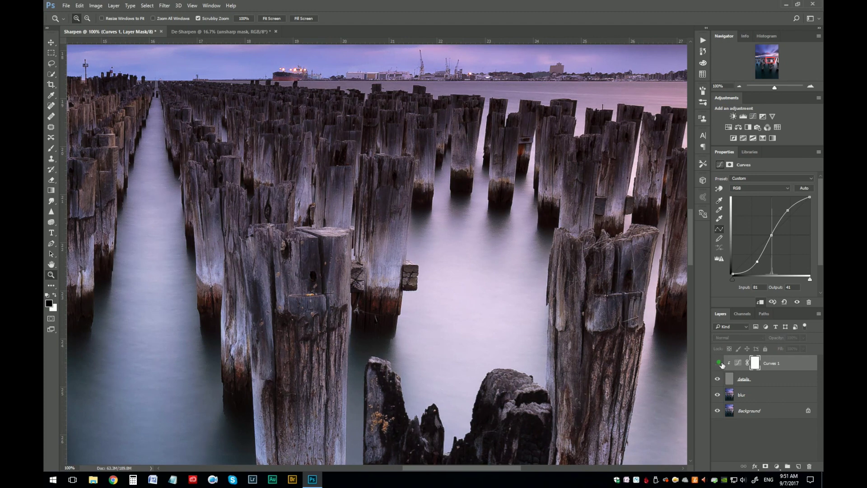
left_click(721, 363)
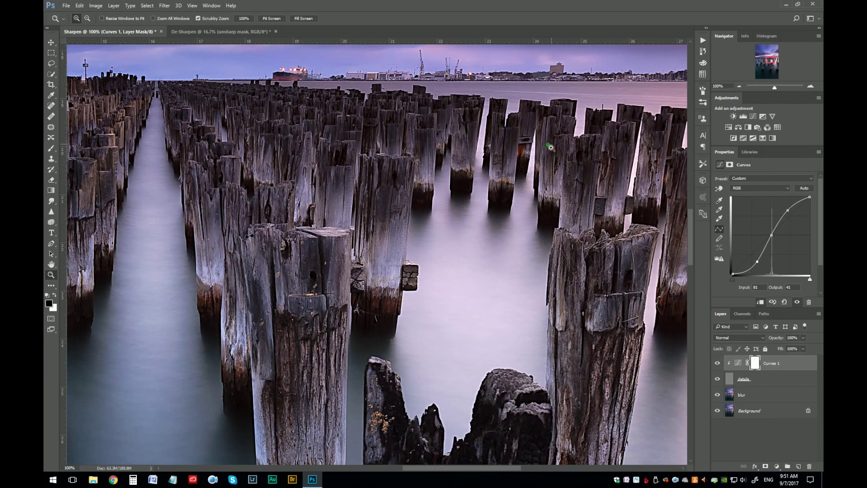
Step: Zoom in on the pilings and adjust the upper and lower curve points, toggling Curves 1 to compare
left_click_drag(518, 124, 496, 213)
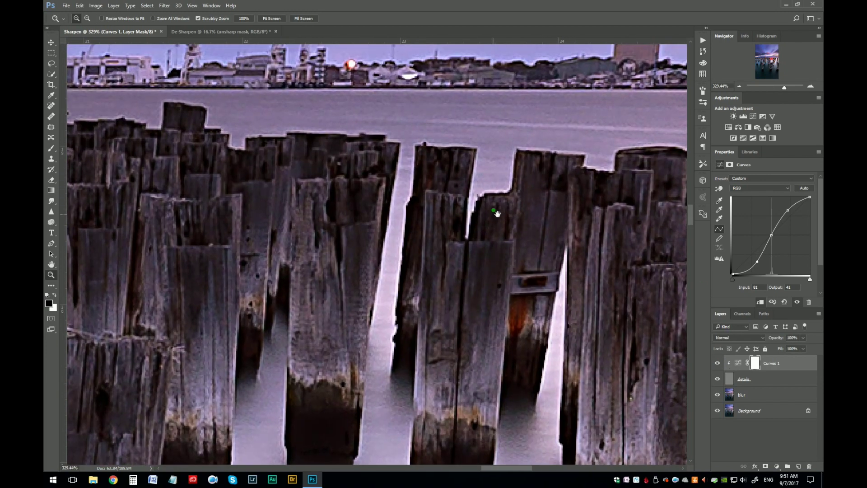
left_click_drag(792, 213, 784, 204)
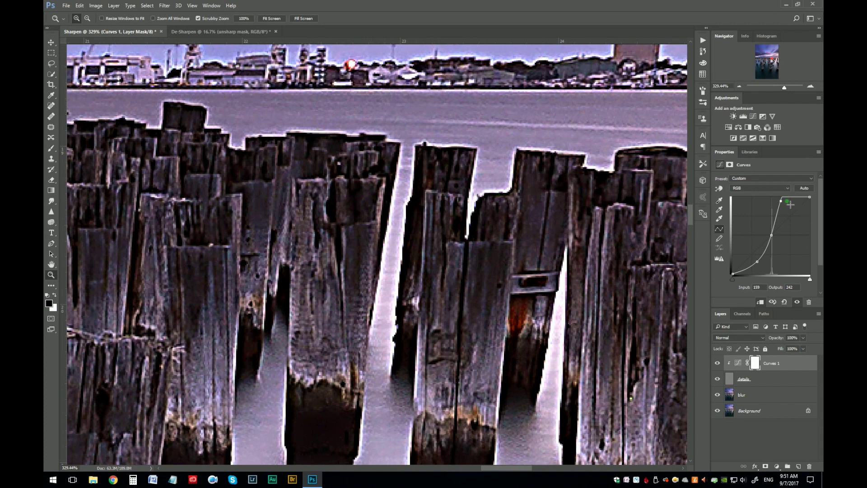
left_click_drag(786, 206, 784, 231)
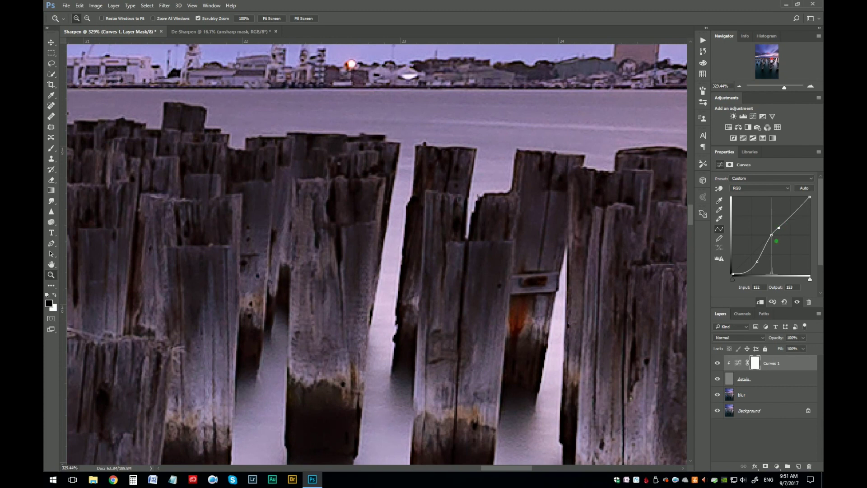
left_click_drag(762, 265, 761, 263)
left_click(720, 364)
left_click(720, 364)
left_click(721, 364)
left_click(721, 364)
left_click(720, 364)
left_click(721, 364)
Step: Fine-tune the curve points, lower point to 88→38, then return to 100% view
left_click_drag(784, 231, 784, 228)
left_click(717, 363)
left_click(717, 363)
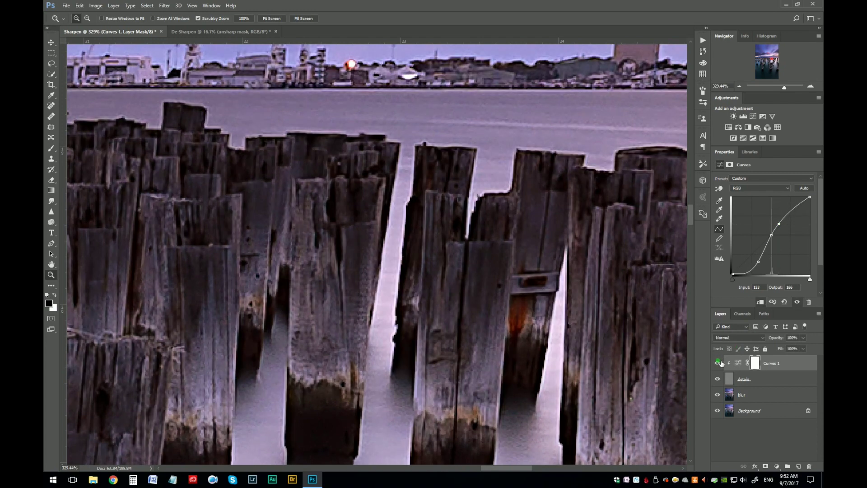
mouse_move(784, 228)
left_mouse_down()
mouse_move(781, 219)
mouse_move(782, 231)
left_mouse_up()
left_click(761, 264)
left_click_drag(761, 265, 763, 266)
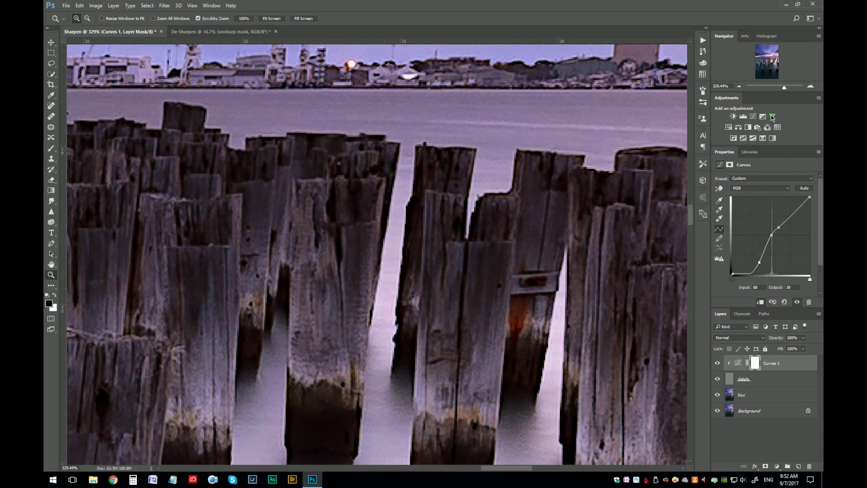
key("ctrl+1")
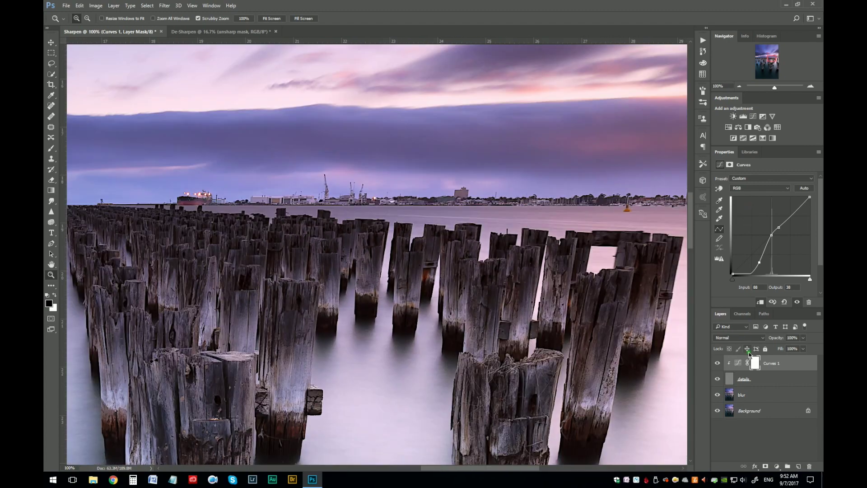
Step: Group blur, details and Curves 1 into Group 1 and toggle it to compare
left_click(768, 396, "shift")
left_click(787, 466, "shift")
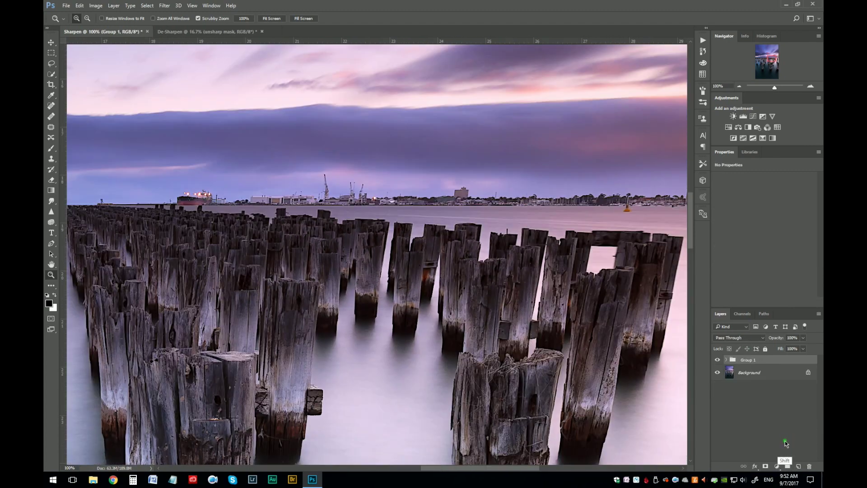
left_click(723, 363)
left_click(722, 362)
left_click(721, 363)
left_click(721, 364)
Step: Expand Group 1 and retune Curves 1, moving the upper point to 163→166
left_click(726, 360)
left_click(759, 374)
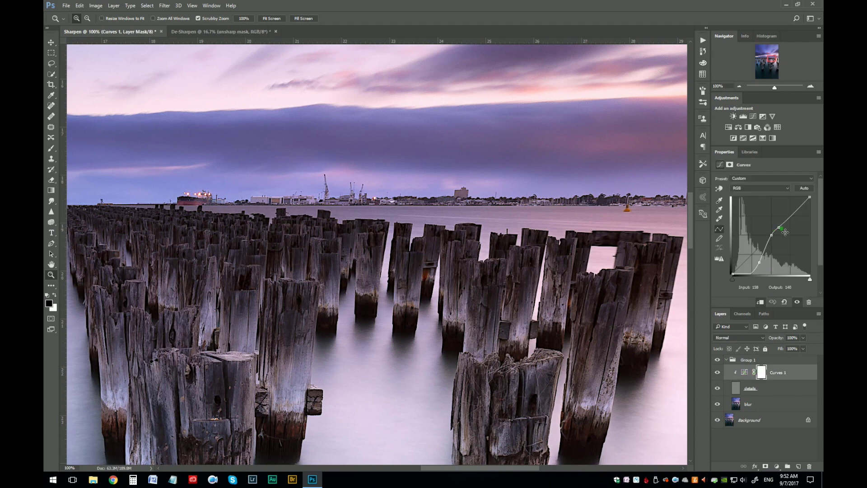
left_click_drag(785, 232, 783, 228)
left_click_drag(766, 261, 763, 263)
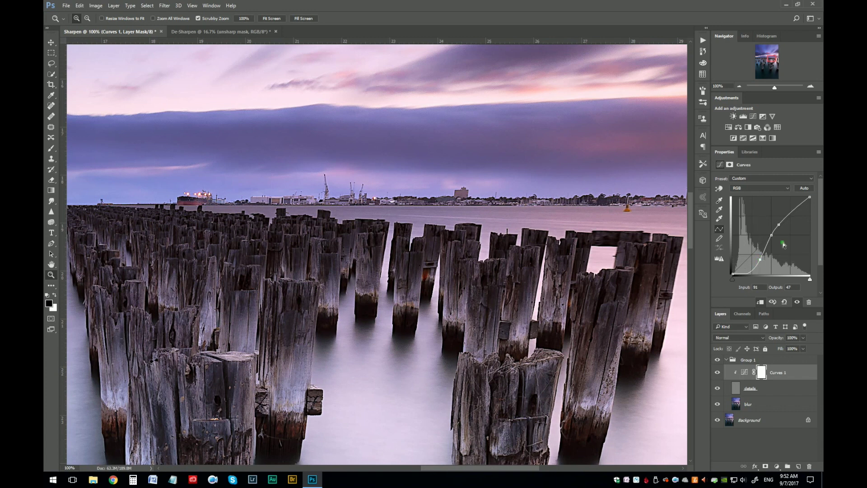
left_click_drag(781, 227, 781, 227)
left_click(717, 360)
left_click(717, 360)
left_click_drag(397, 283, 641, 173)
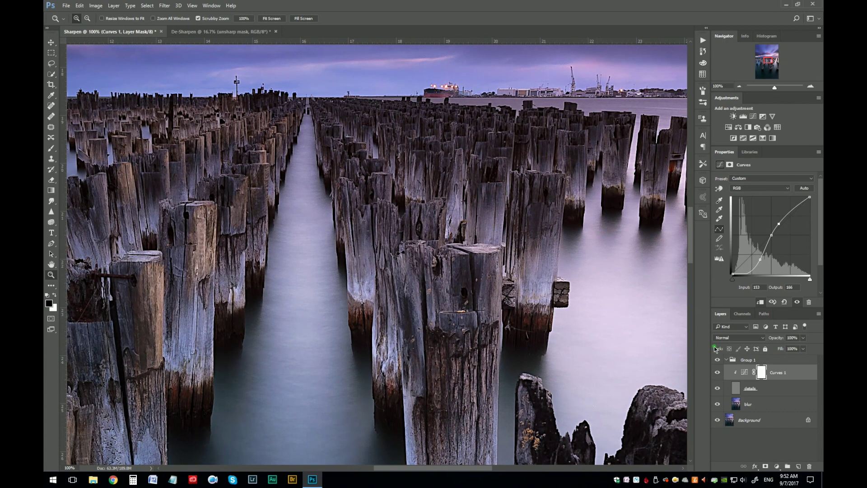
left_click(231, 31)
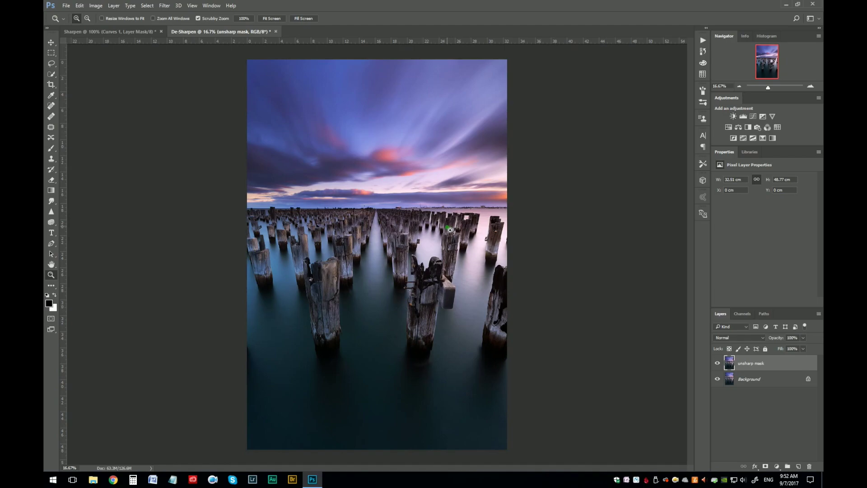
key("ctrl+1")
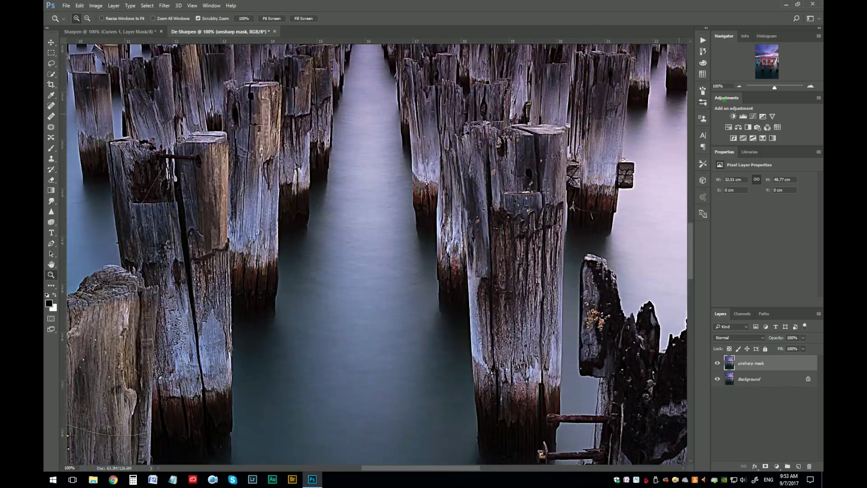
left_click_drag(775, 67, 776, 65)
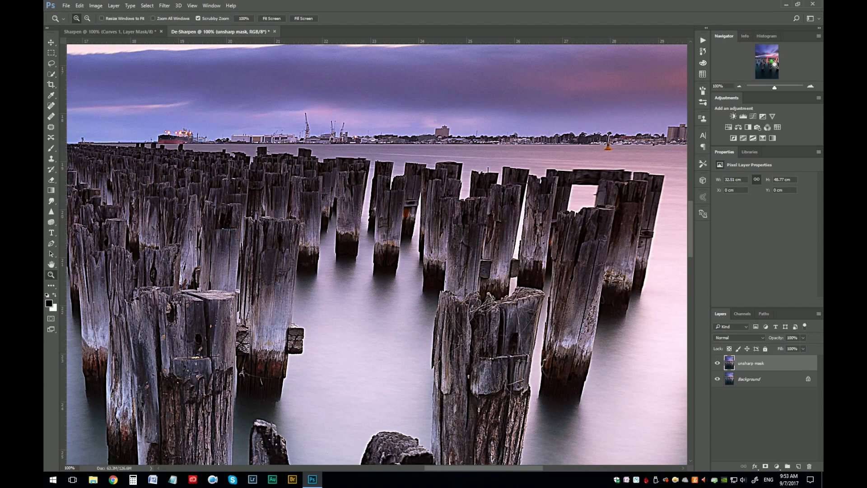
left_click_drag(773, 63, 775, 66)
left_click(467, 224)
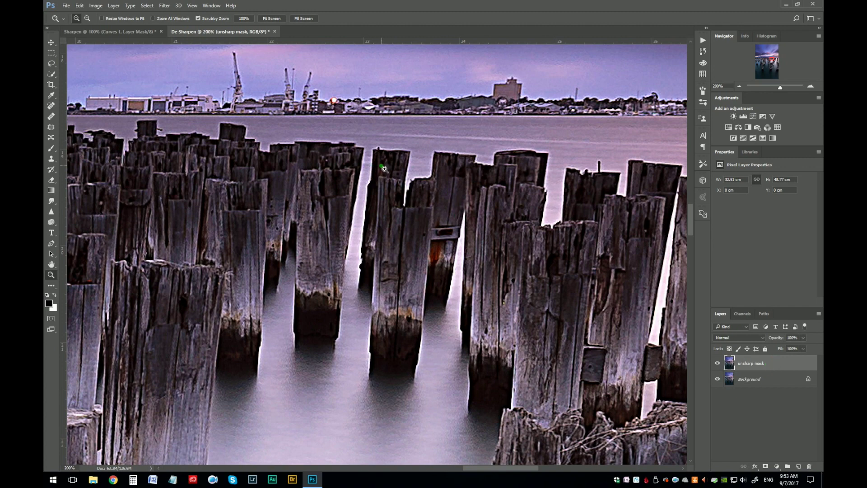
scroll(377, 161, "up", 4)
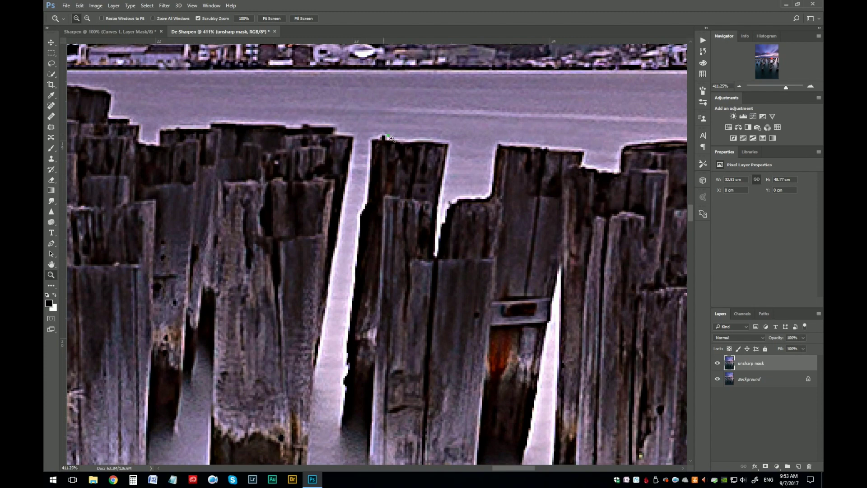
scroll(457, 124, "up", 5)
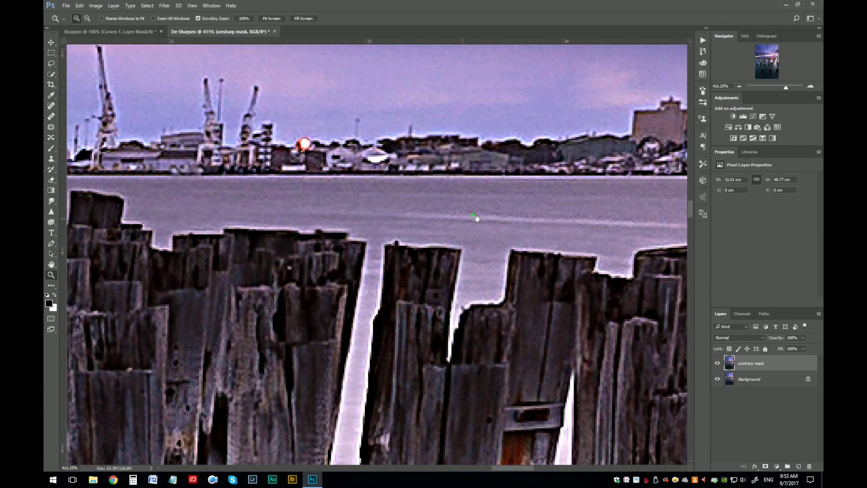
scroll(495, 275, "down", 5)
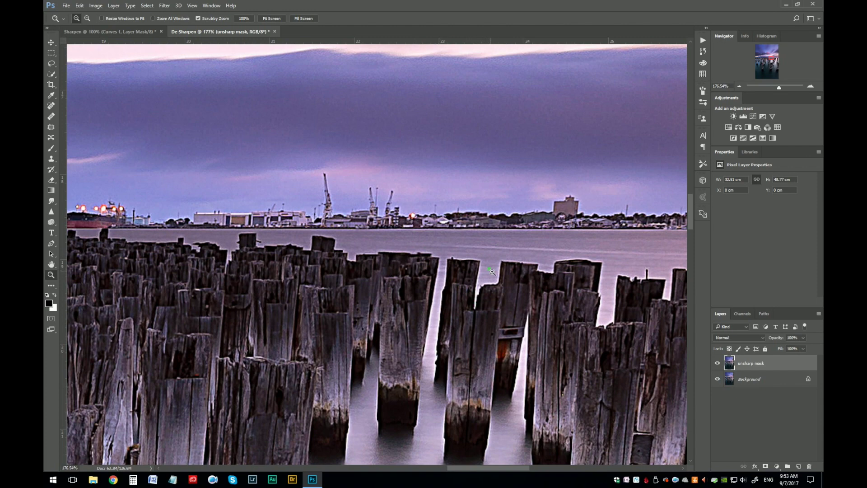
left_click_drag(513, 279, 460, 175)
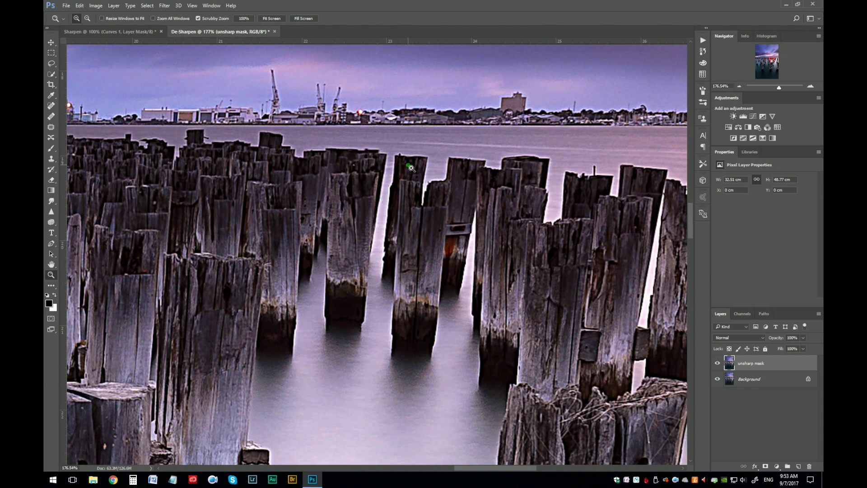
scroll(414, 169, "up", 2)
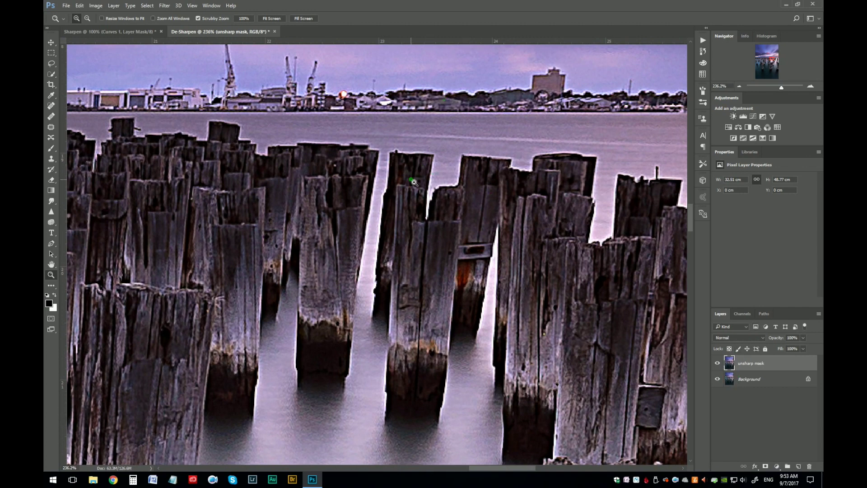
mouse_move(398, 161)
left_mouse_down()
mouse_move(548, 245)
mouse_move(509, 199)
mouse_move(397, 176)
left_mouse_up()
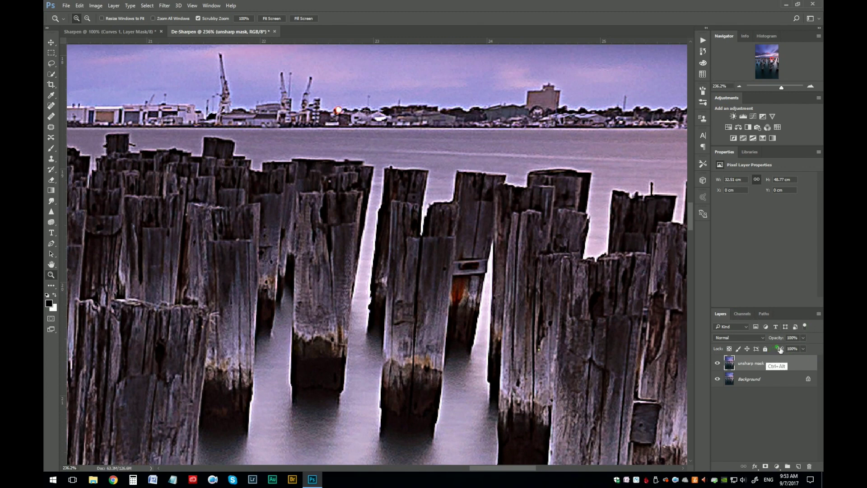
Step: Stamp the visible image into two new layers and rename them blur (lower) and details (top)
key("ctrl+alt+shift+e")
key("ctrl+alt+shift+e")
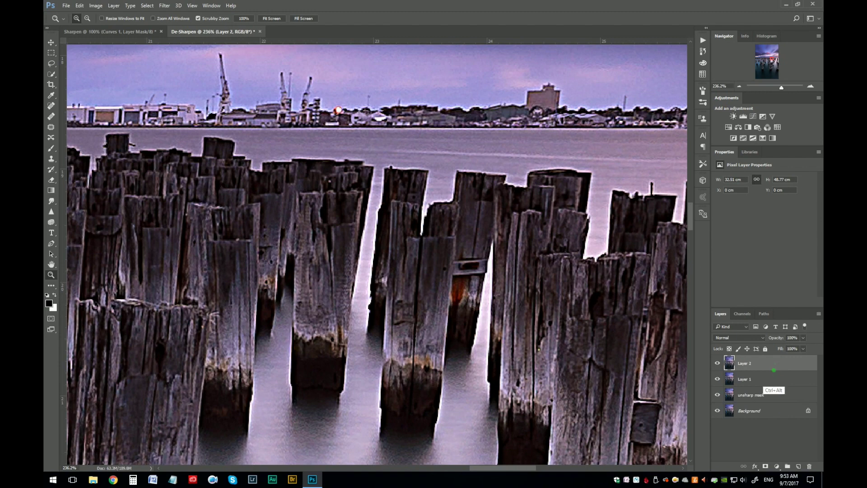
left_click(766, 382)
left_click(769, 369)
double_click(746, 379)
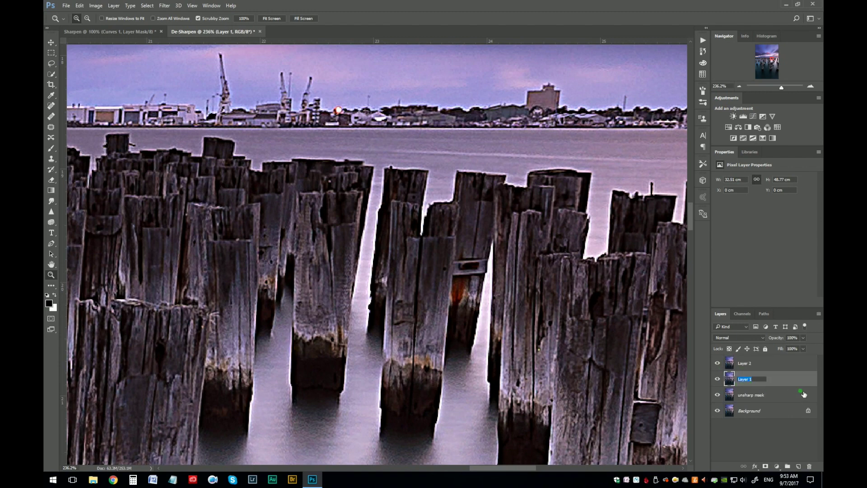
double_click(752, 363)
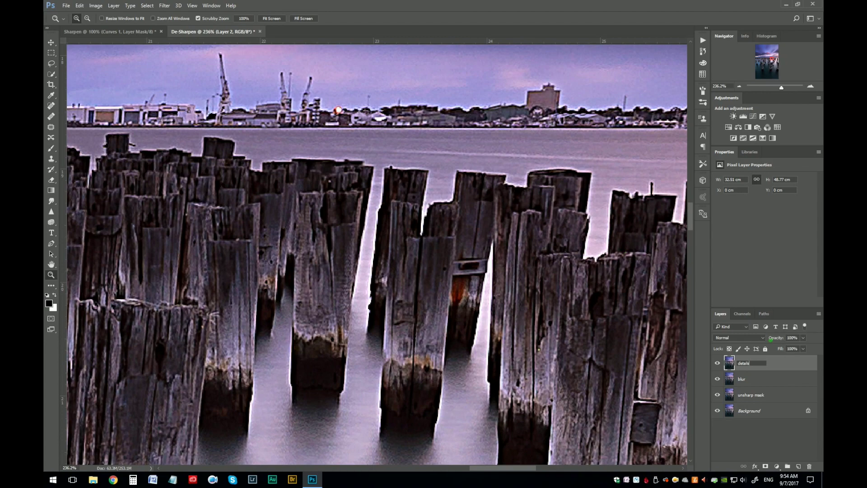
left_click(764, 381)
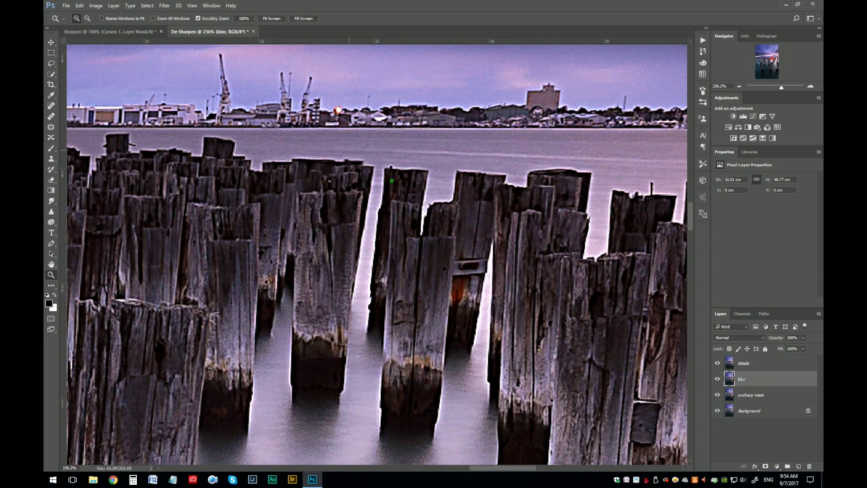
left_click_drag(388, 183, 441, 189)
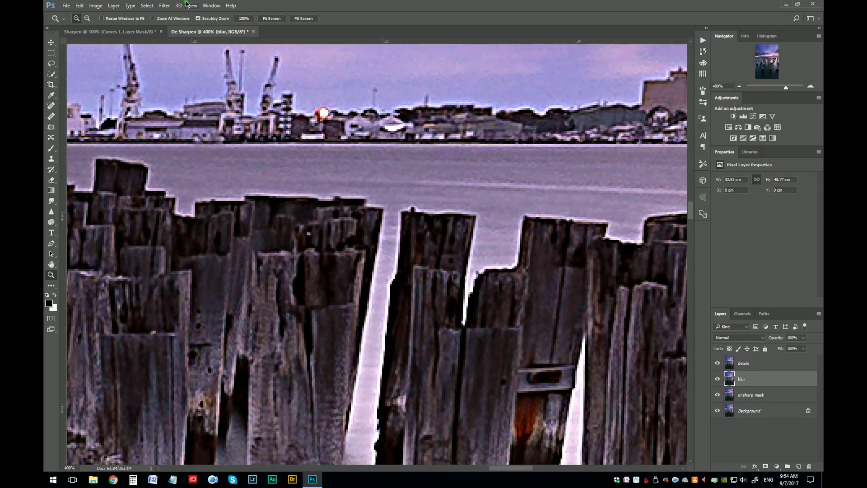
left_click(163, 6)
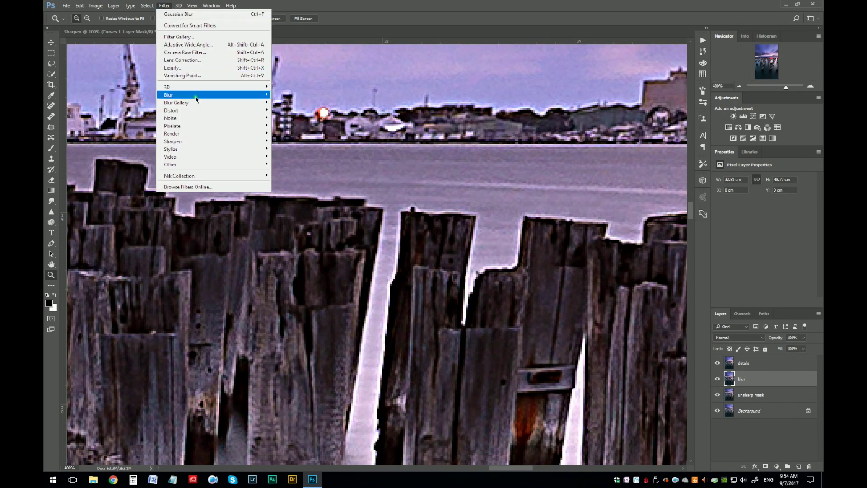
Step: Apply a 3.0-pixel Gaussian Blur to blur, check it by toggling details, then select details
mouse_move(179, 96)
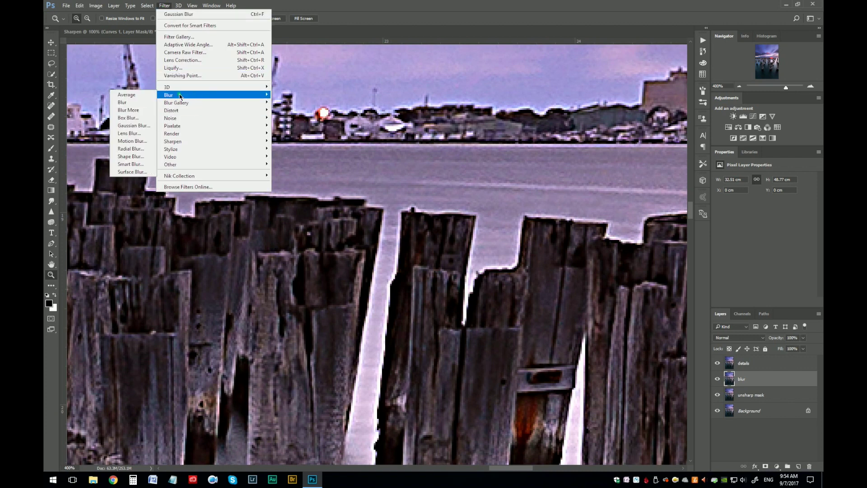
left_click(135, 126)
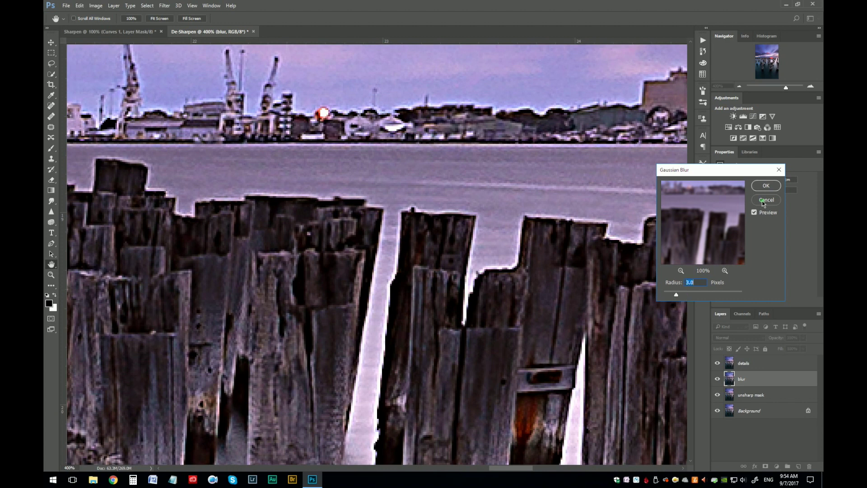
left_click(767, 187)
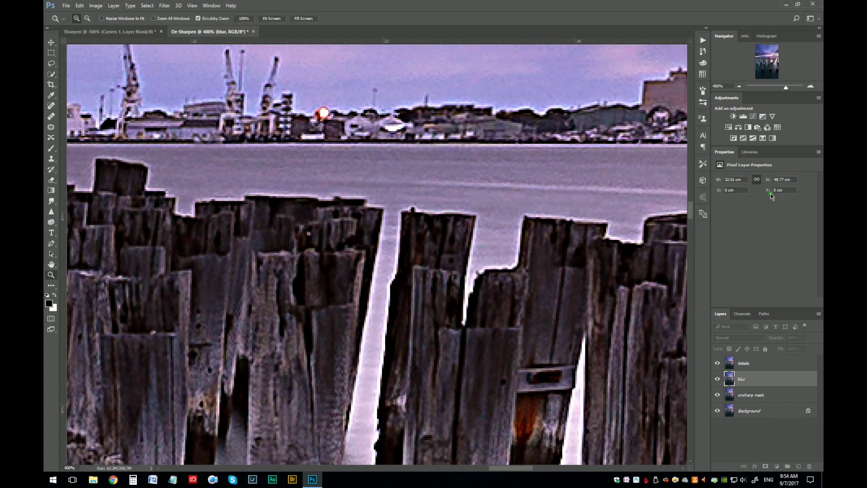
left_click(718, 362)
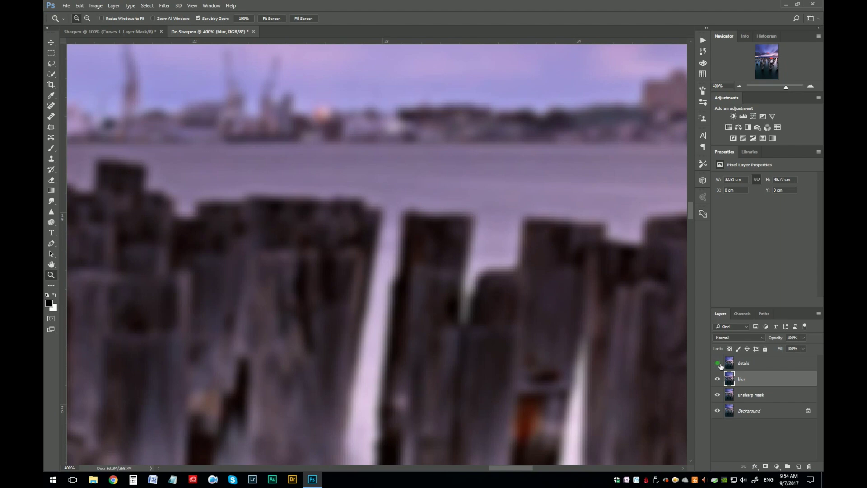
left_click(718, 363)
left_click(766, 367)
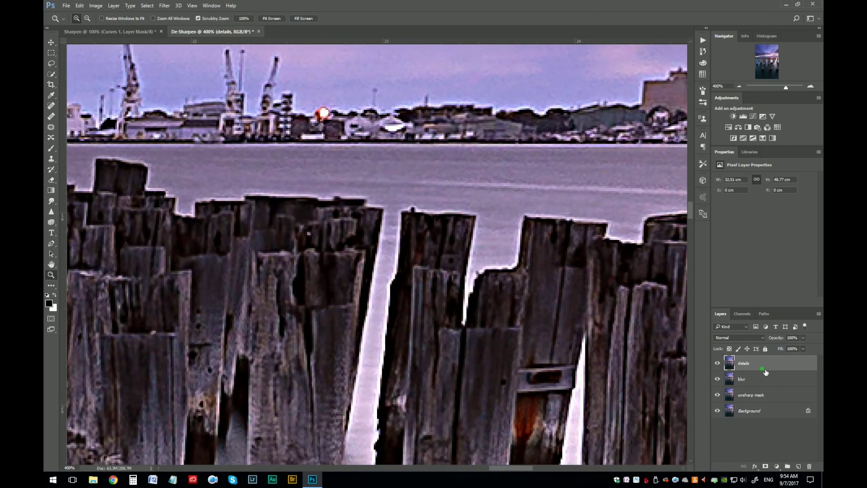
left_click(97, 6)
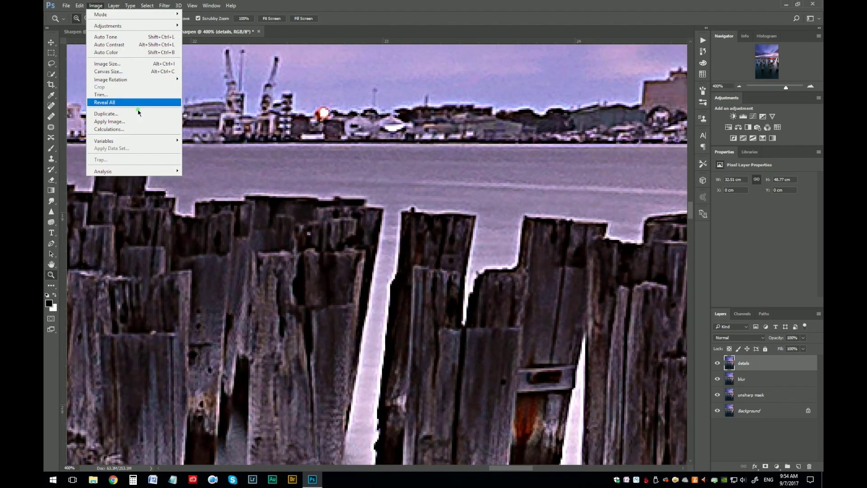
Step: Apply Image onto details from the blur layer with Subtract, scale 2, offset 128
left_click(132, 120)
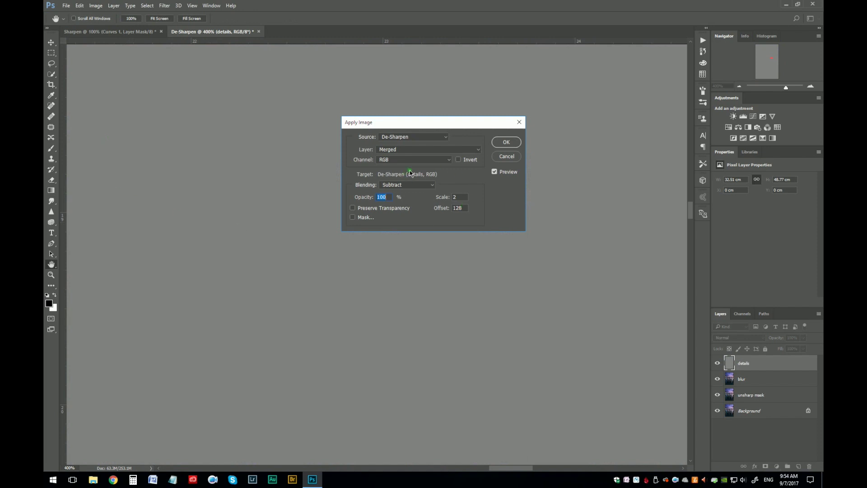
left_click(414, 150)
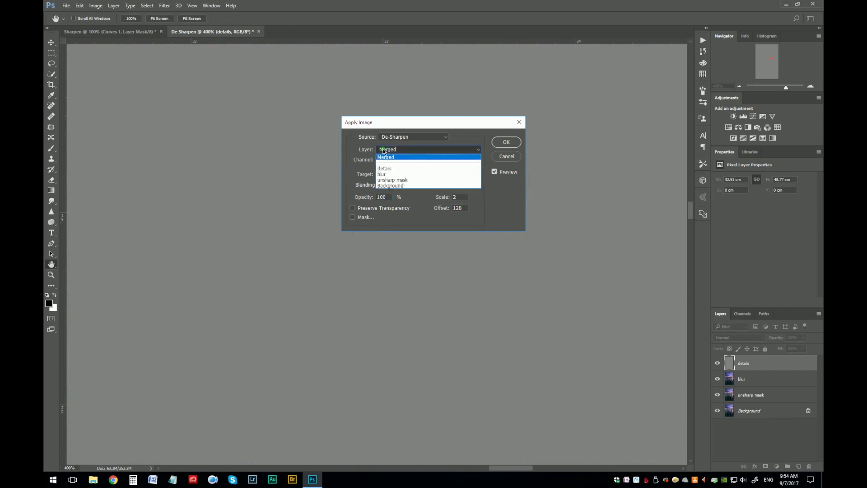
left_click(392, 176)
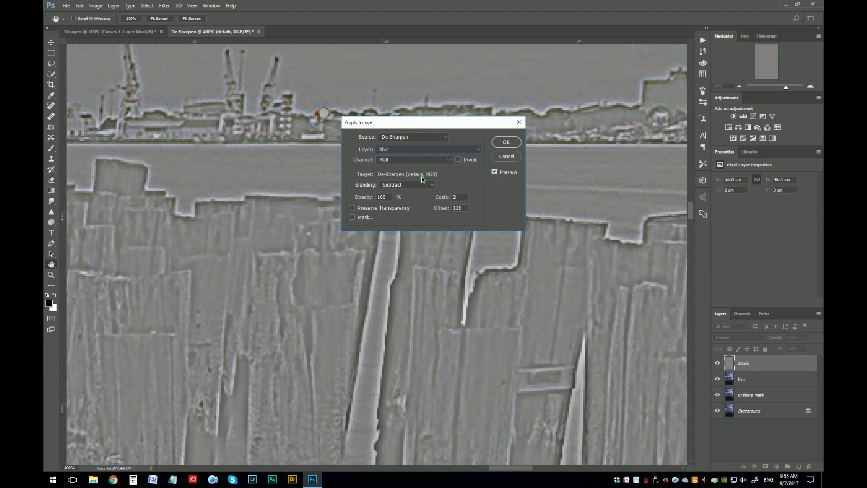
left_click(511, 143)
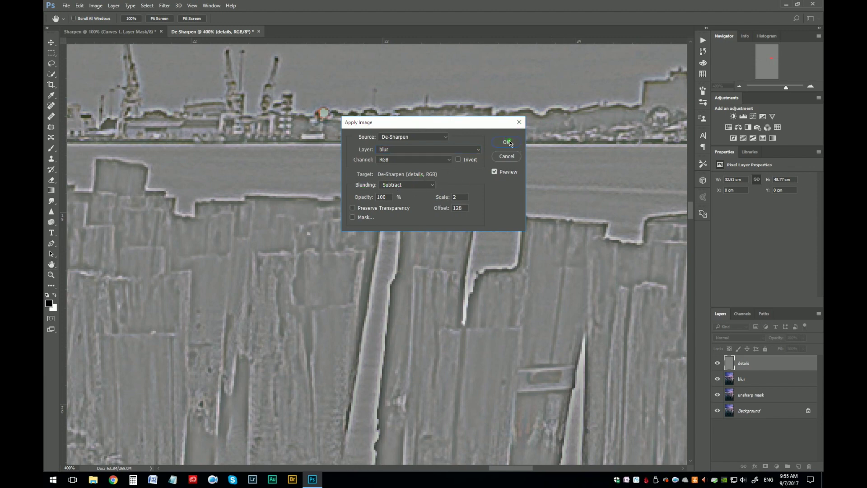
Step: Add a Curves layer, set details to Linear Light, and toggle blur and details to verify
left_click(753, 116)
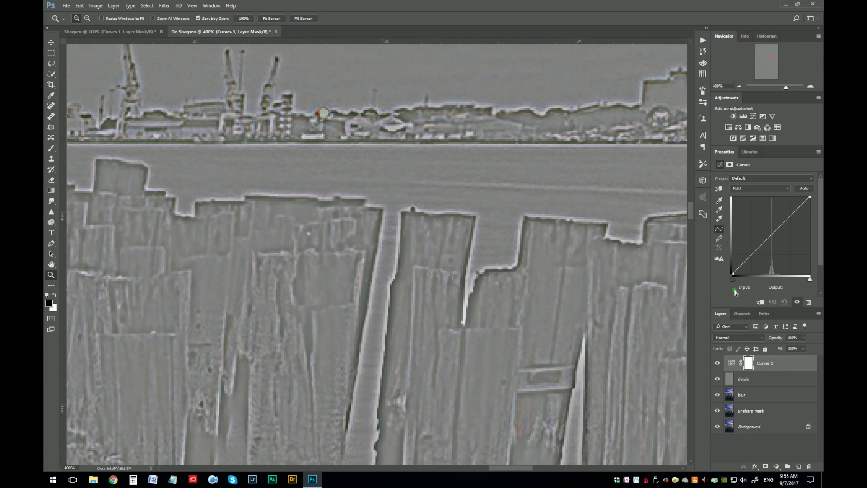
left_click(731, 382)
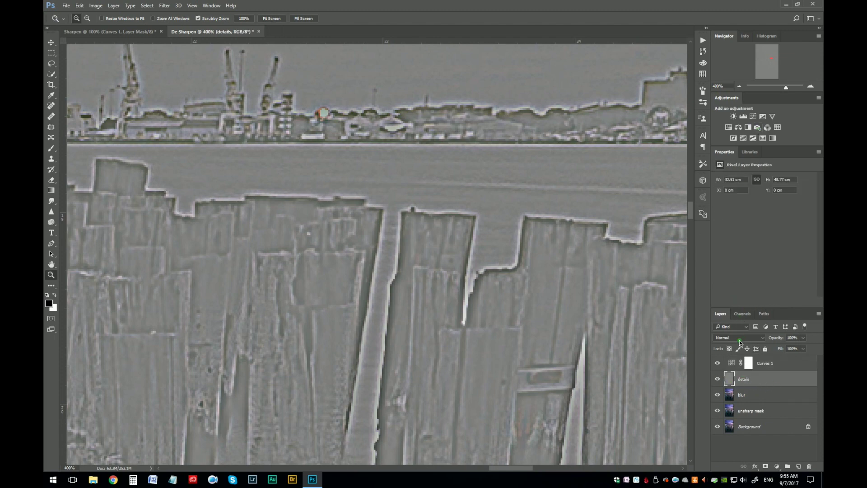
left_click(737, 338)
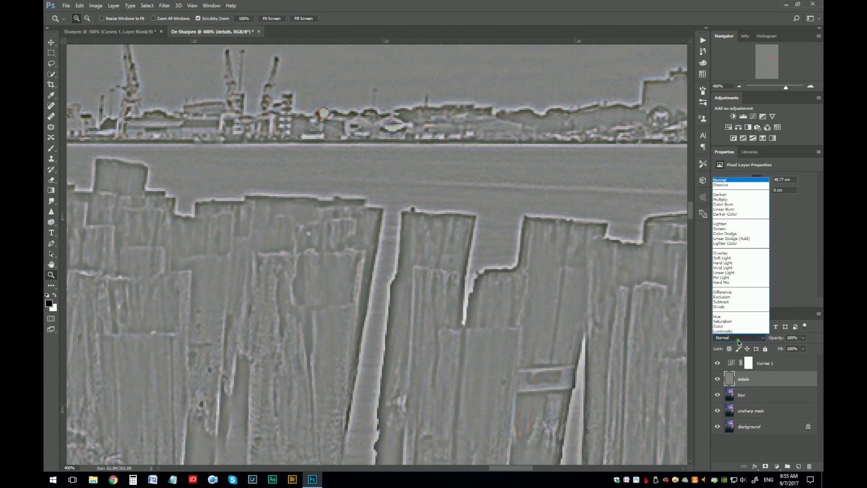
left_click(740, 273)
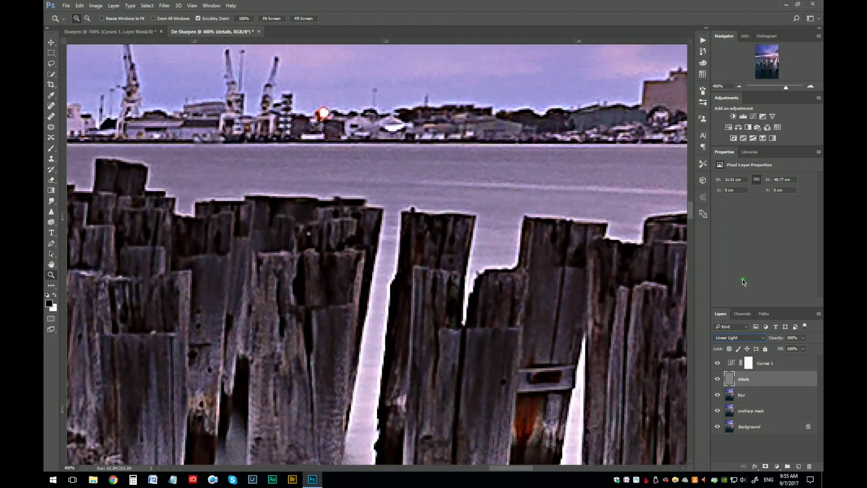
left_click(718, 378)
left_click(717, 395)
left_click(718, 395)
left_click(717, 379)
left_click(768, 365)
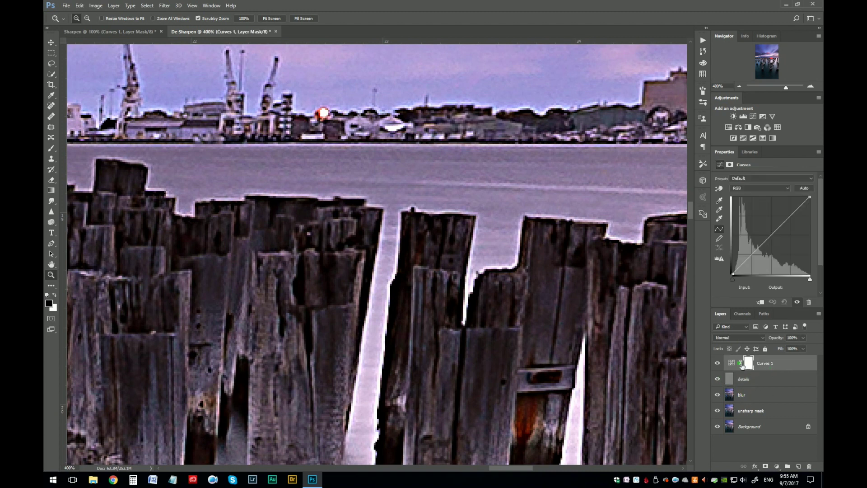
Step: Clip Curves 1 to the details layer and add curve points at 128/128 and 77/77
left_click(762, 302)
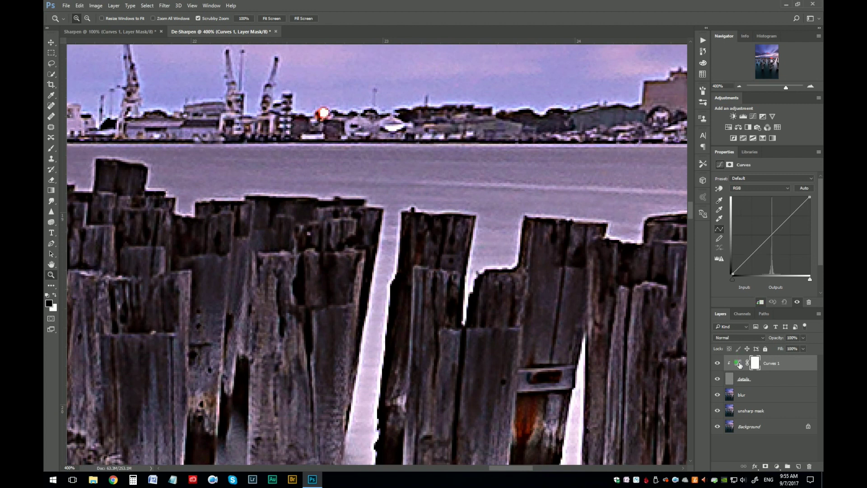
left_click(771, 235)
left_click(774, 288)
type("128")
left_click_drag(788, 229, 789, 232)
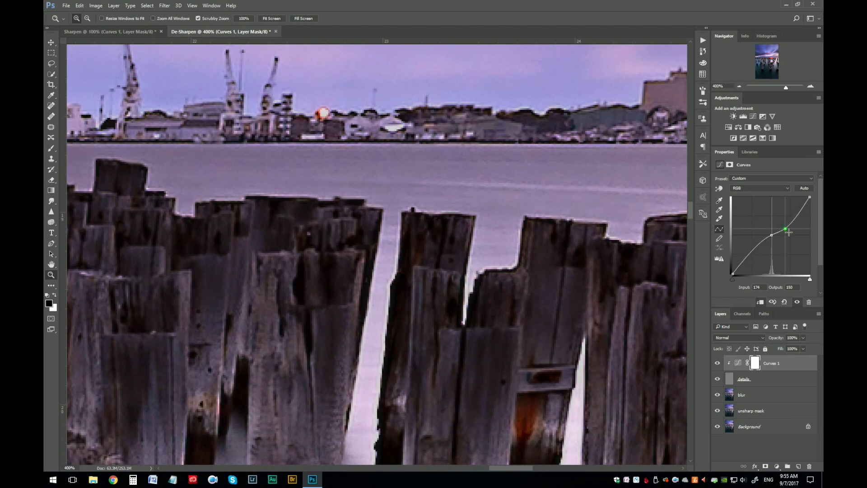
left_click(759, 253)
left_click_drag(759, 253, 759, 255)
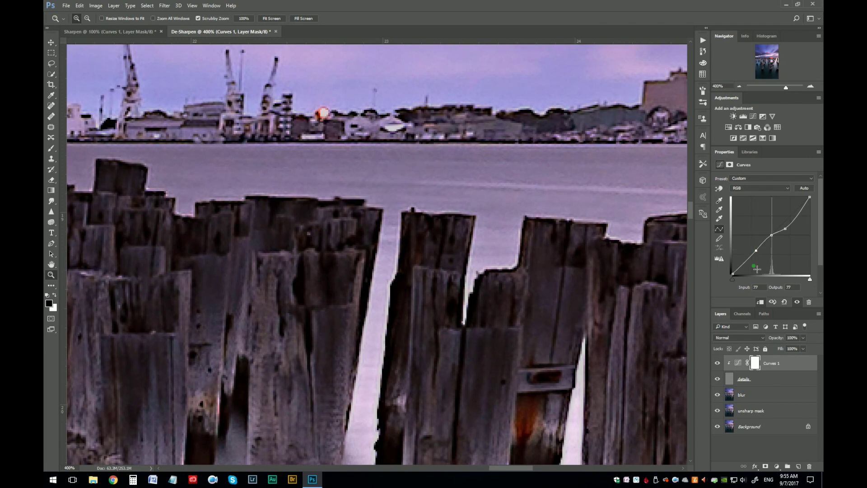
Step: Compare the result by toggling Curves 1 and viewing only the Background at 300%
left_click(722, 364)
left_click(723, 364)
left_click(723, 364)
left_click(724, 364)
key("ctrl+minus")
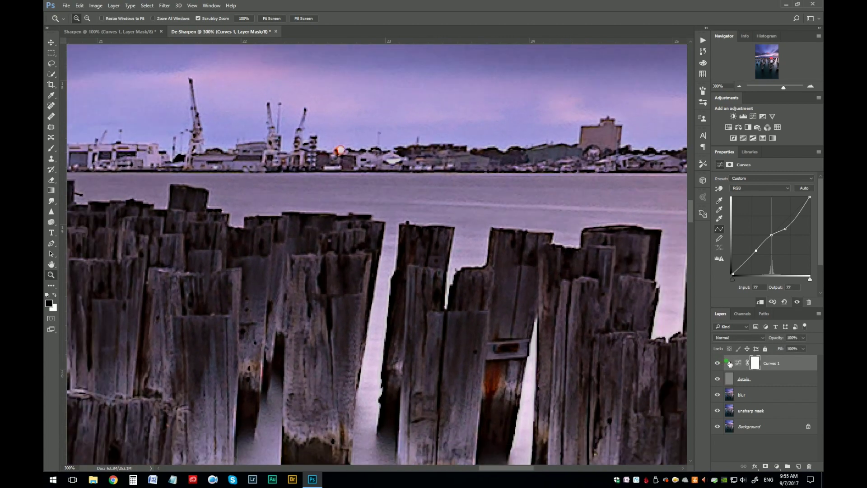
left_click(718, 427, "alt")
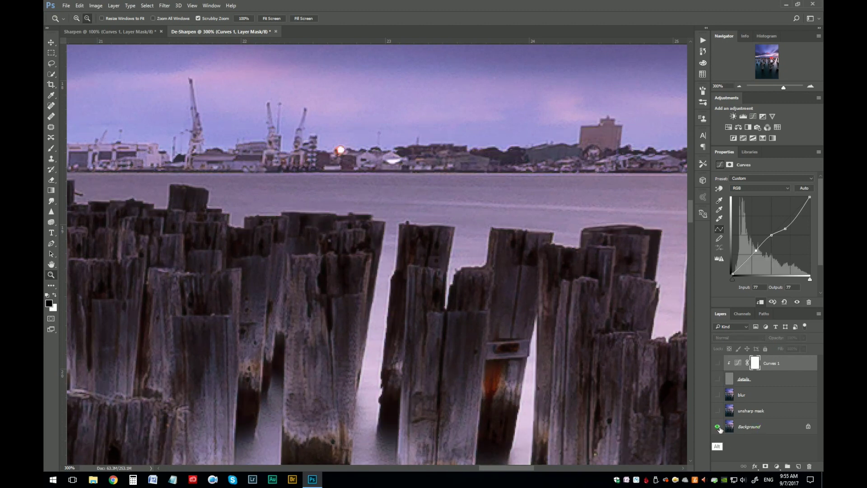
left_click(720, 428, "alt")
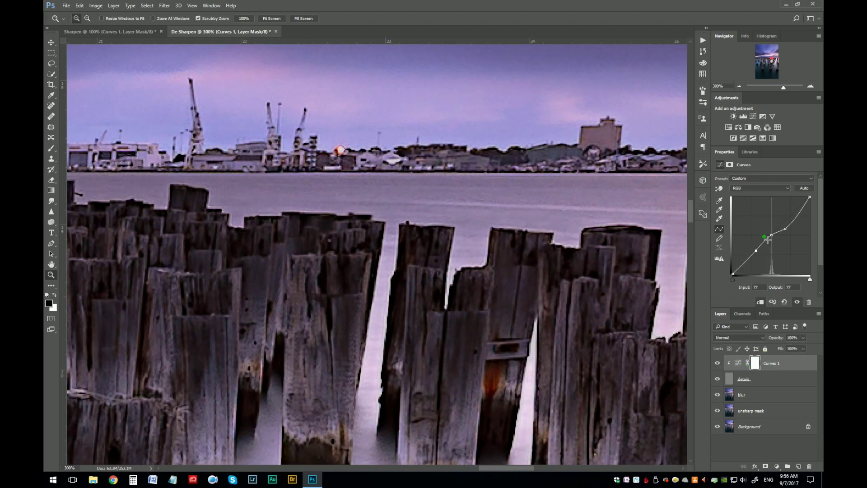
left_click(724, 366)
left_click(723, 366)
Step: Move the upper curve point to 179/153 to further tone down the sharpening
left_click(786, 228)
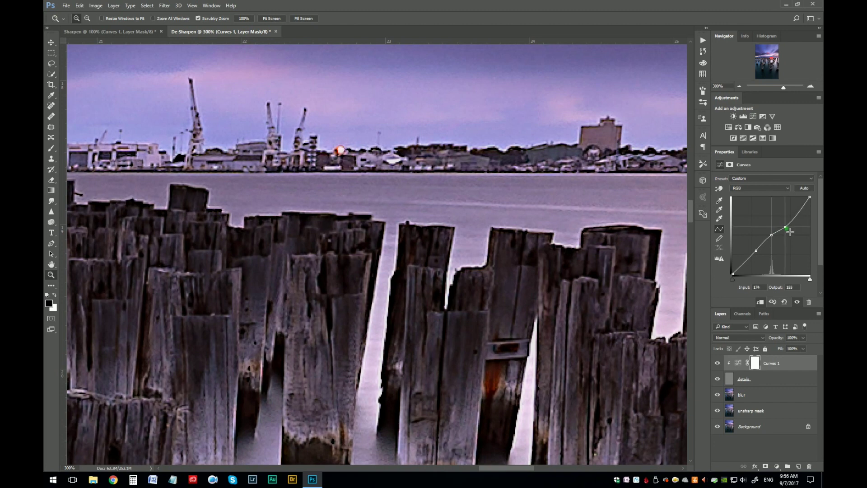
left_click_drag(789, 232, 791, 232)
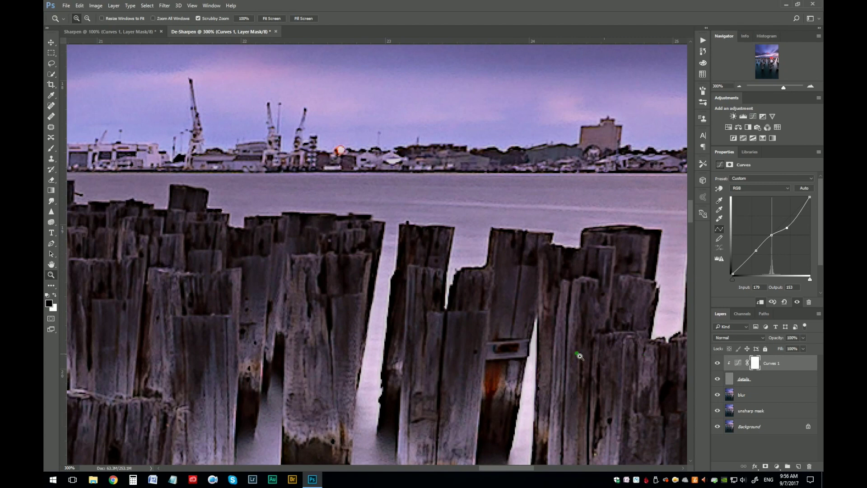
left_click_drag(483, 322, 465, 279)
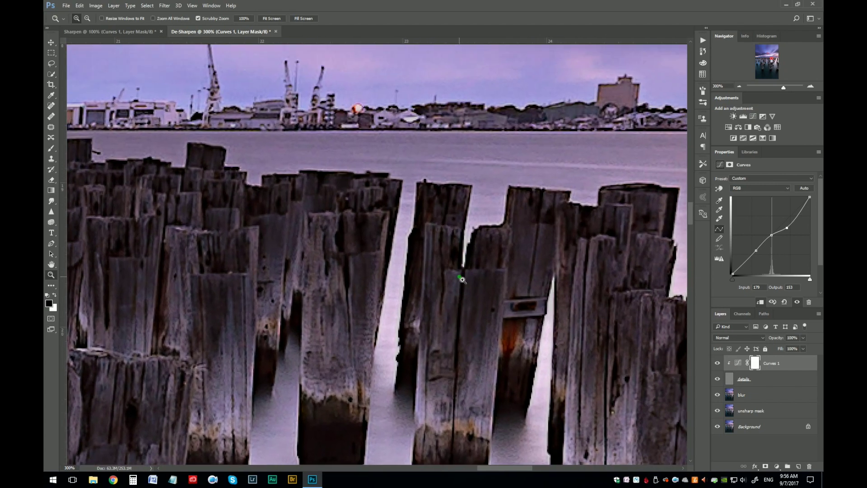
Step: Group blur, details and Curves 1 into Group 1 and toggle it to compare
left_click(462, 279, "alt")
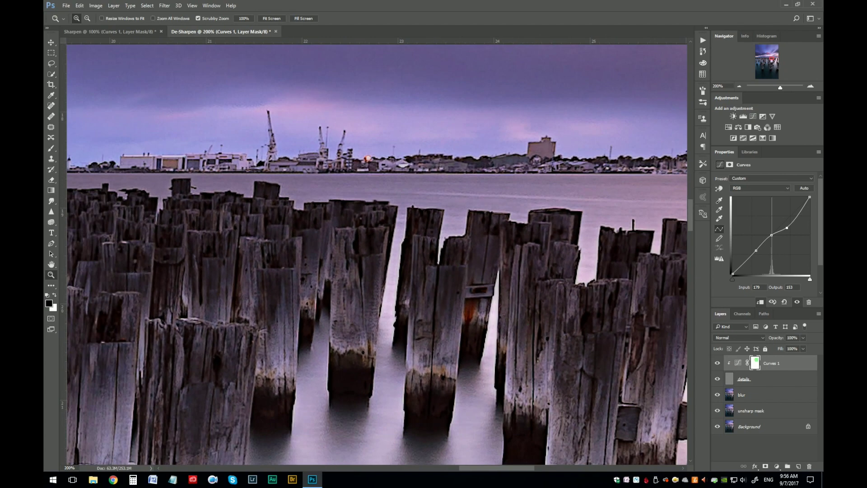
left_click(769, 396, "shift")
left_click(788, 466)
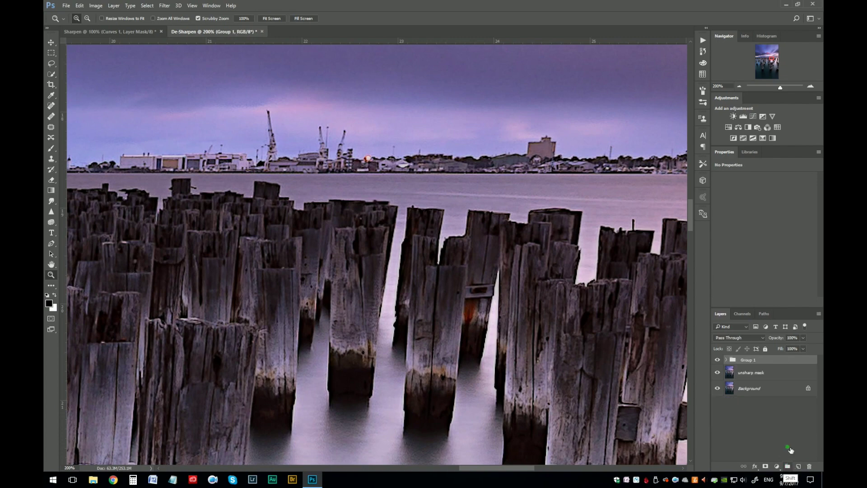
left_click(717, 360)
left_click(718, 361)
left_click(717, 361)
left_click(717, 361)
Step: Inside Group 1, drag Curves 1's upper point lower to darken the highlights
left_click_drag(461, 318, 499, 294)
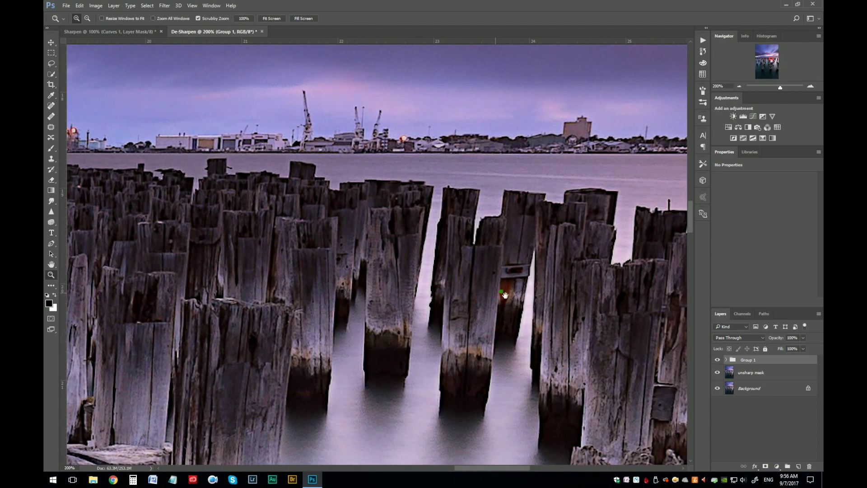
left_click(726, 359)
left_click(750, 373)
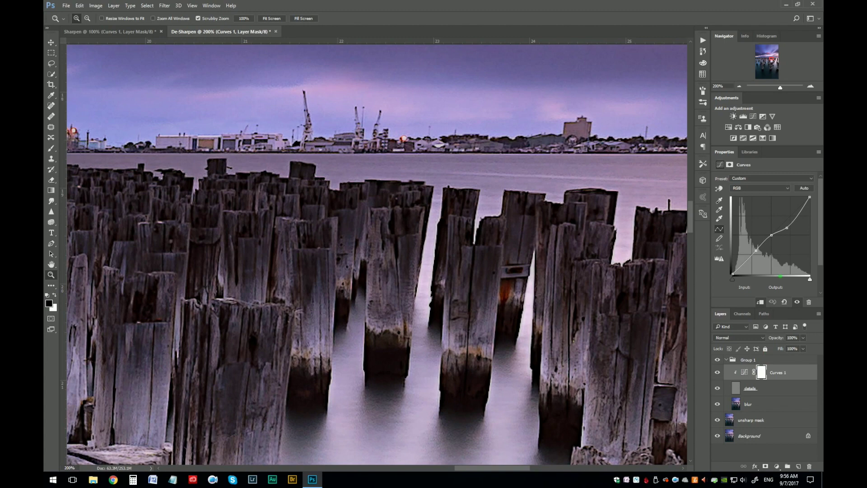
left_click_drag(792, 232, 760, 255)
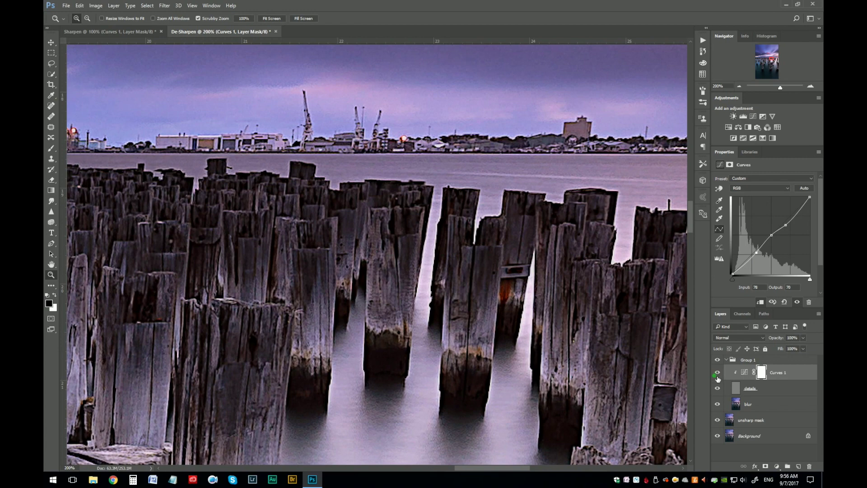
Step: Compare Group 1 against the original, then zoom out to show the whole photo at 16.7%
left_click(718, 360)
left_click(721, 362)
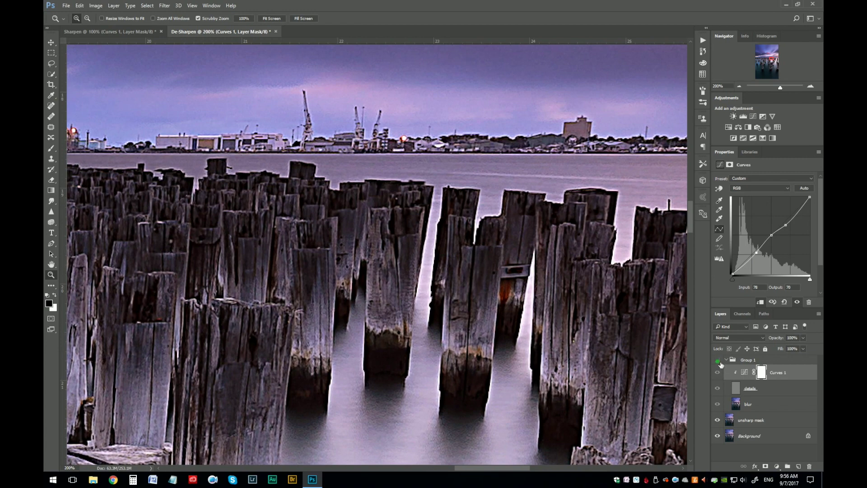
left_click(722, 363)
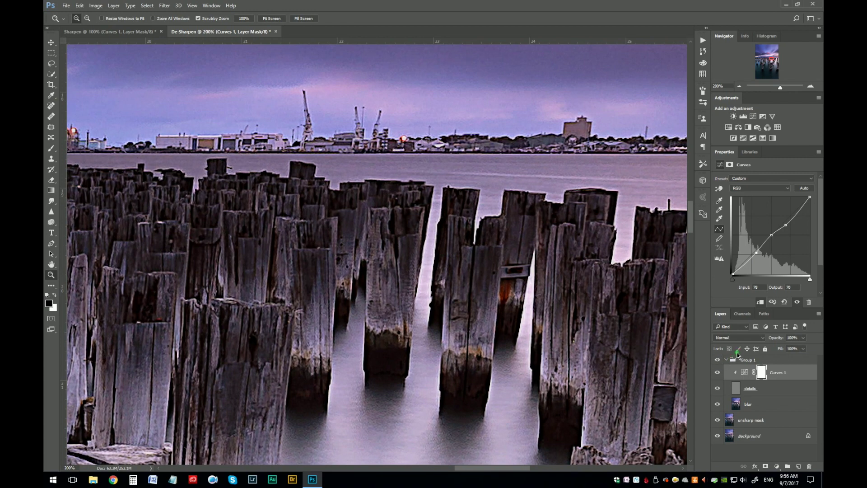
key("ctrl+1")
key("ctrl+0")
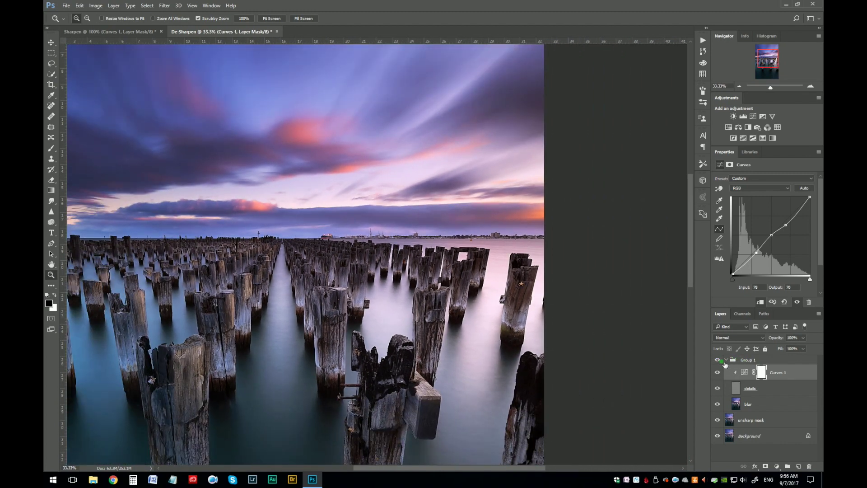
key("ctrl+minus")
key("ctrl+minus")
key("ctrl+minus")
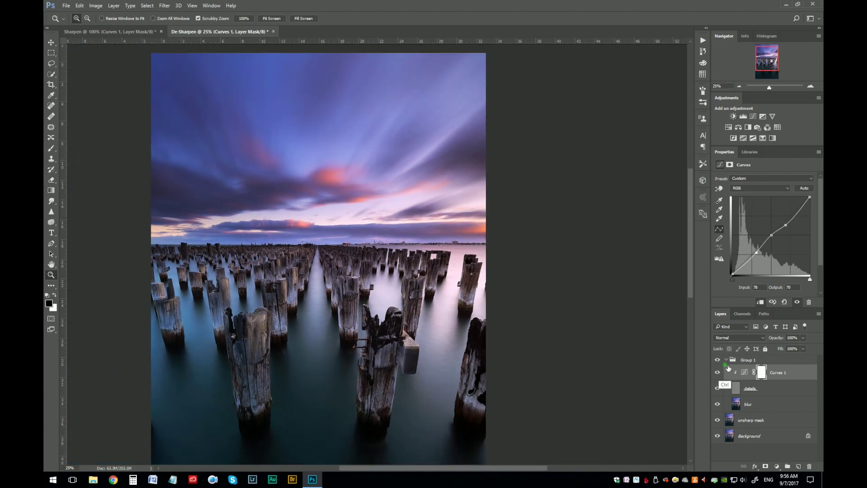
key("ctrl+plus")
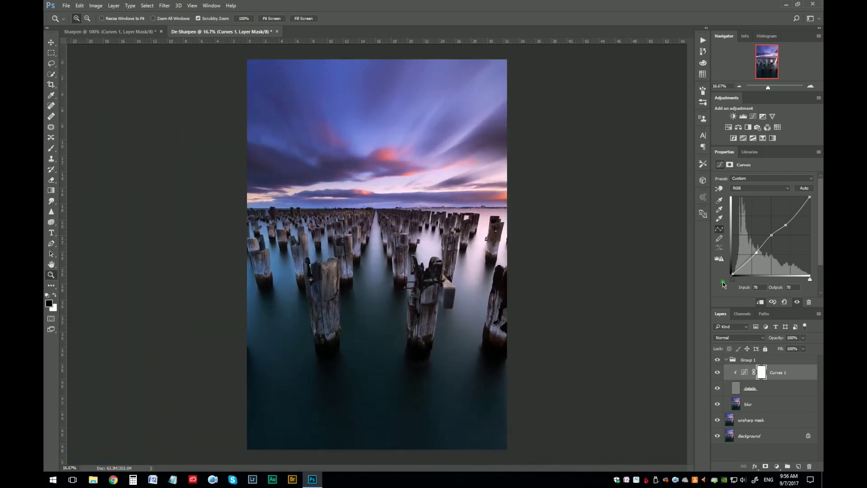